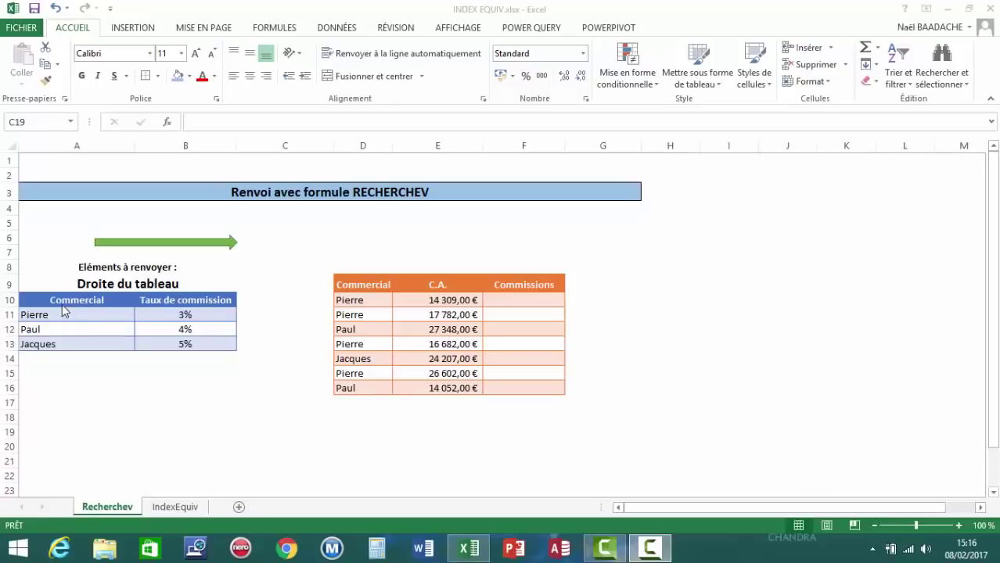
pyautogui.moveTo(67, 300)
pyautogui.mouseDown()
pyautogui.moveTo(152, 320)
pyautogui.moveTo(151, 343)
pyautogui.mouseUp()
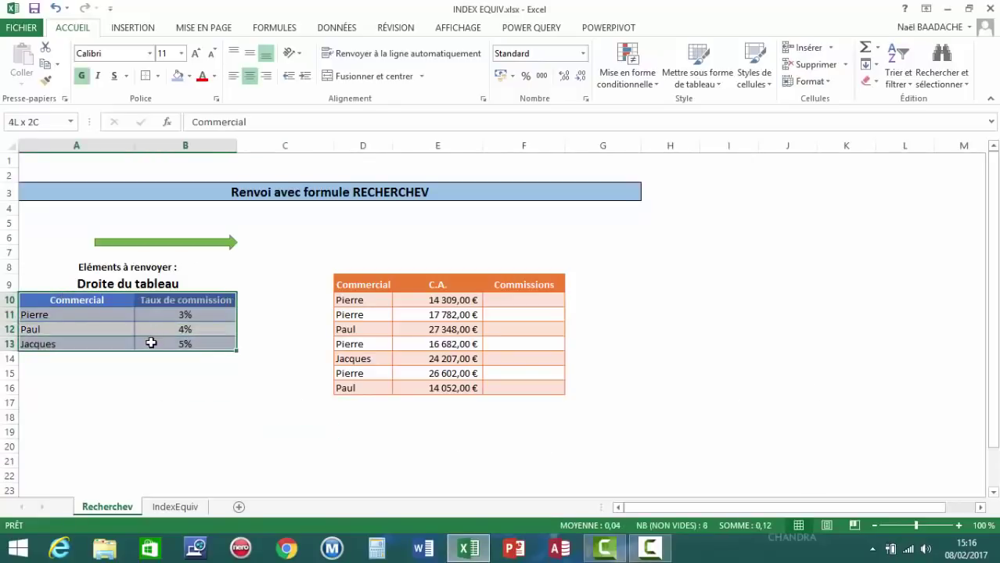
pyautogui.click(84, 310)
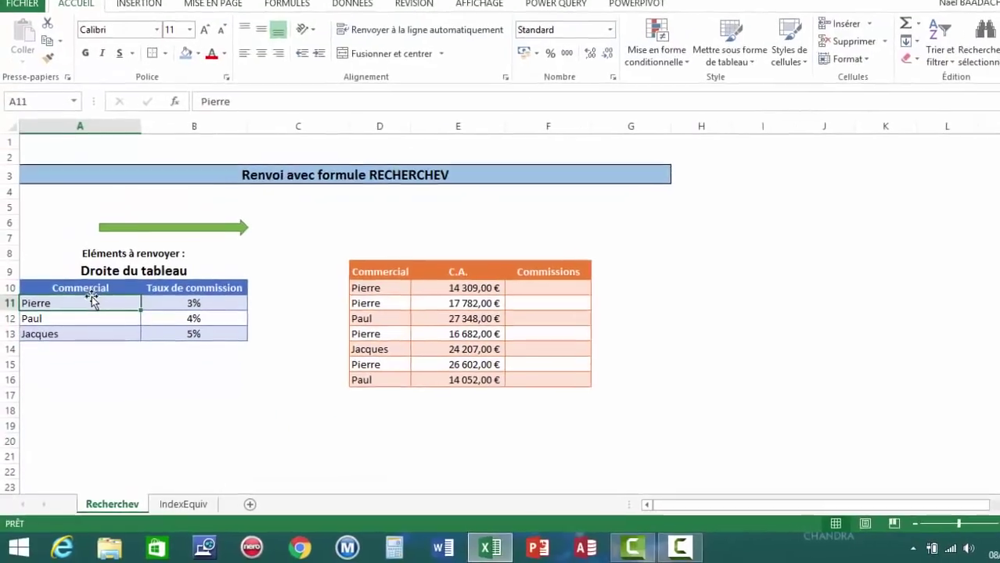
pyautogui.click(193, 288)
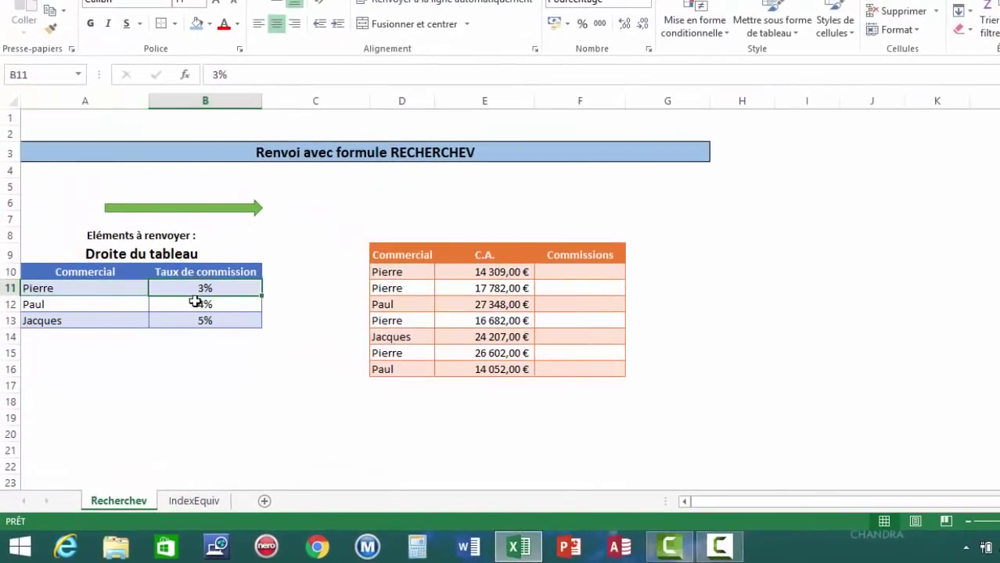
pyautogui.click(192, 306)
pyautogui.click(197, 322)
pyautogui.click(562, 272)
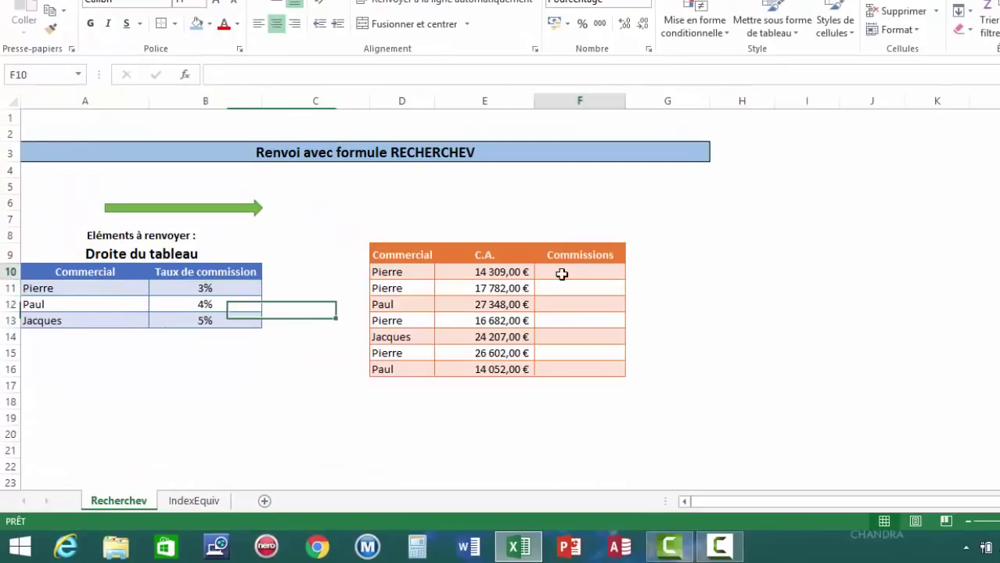
pyautogui.moveTo(393, 271); pyautogui.dragTo(387, 369)
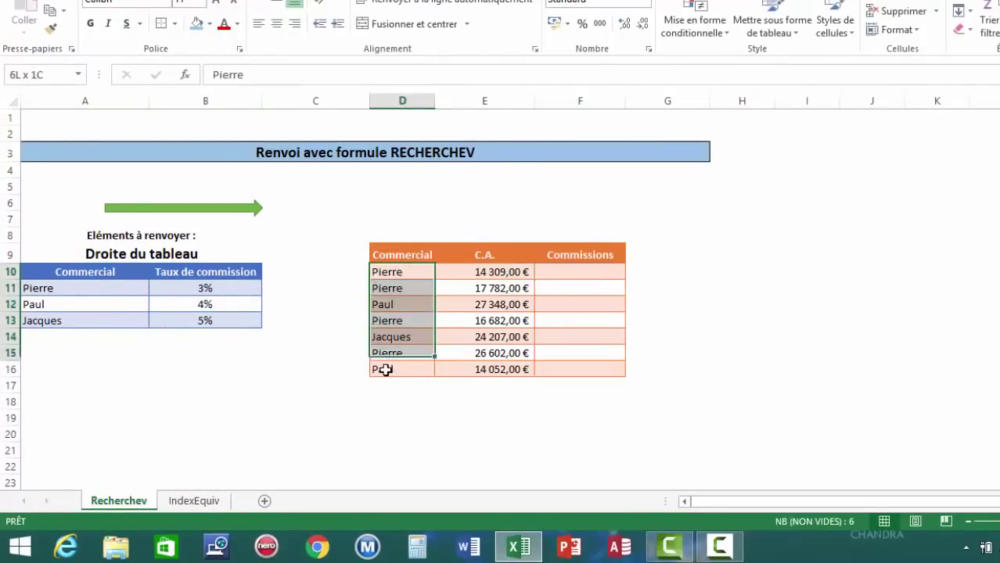
pyautogui.click(557, 269)
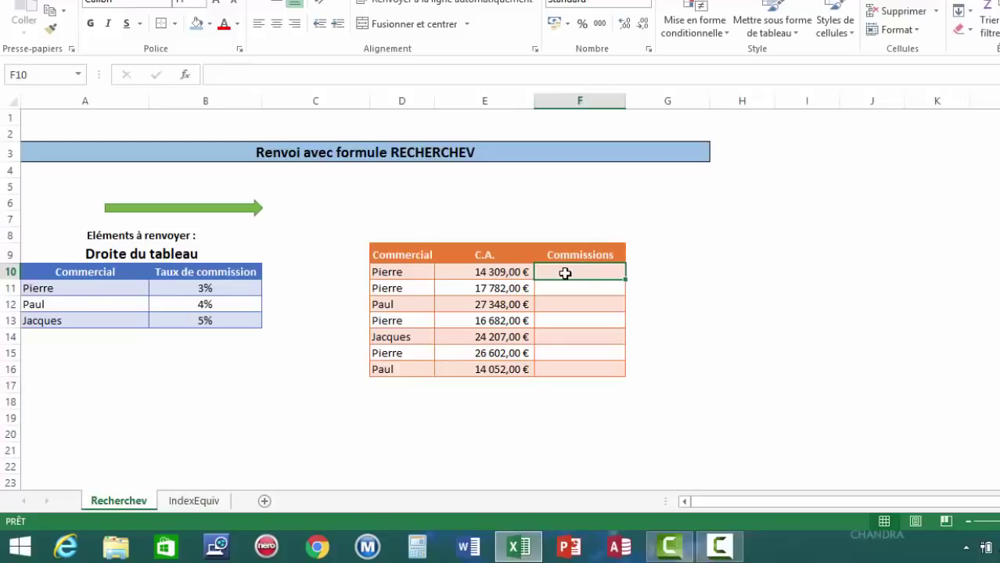
# Check the commission rates from 3% to 5% in B11:B13
pyautogui.click(206, 287)
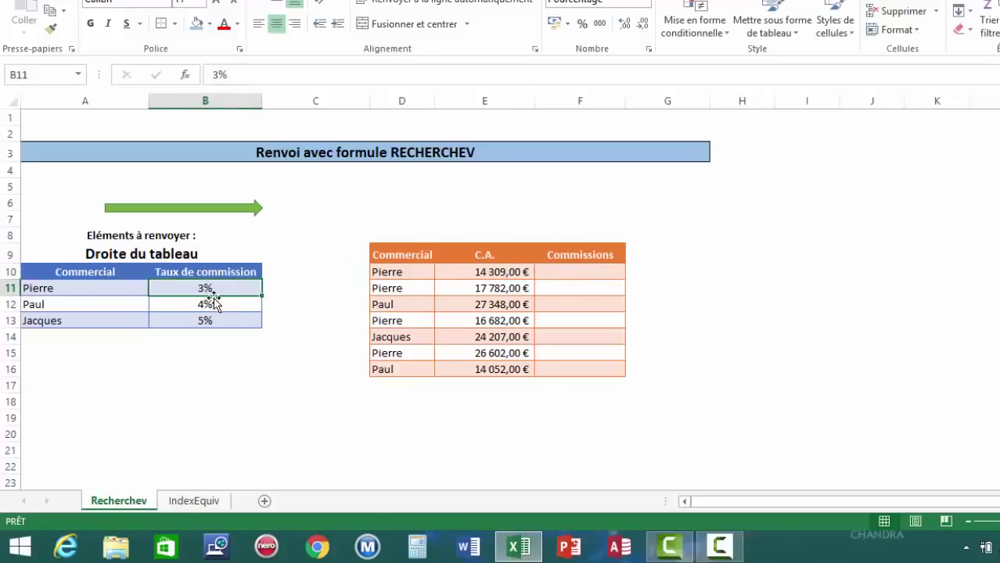
pyautogui.click(205, 305)
pyautogui.click(205, 321)
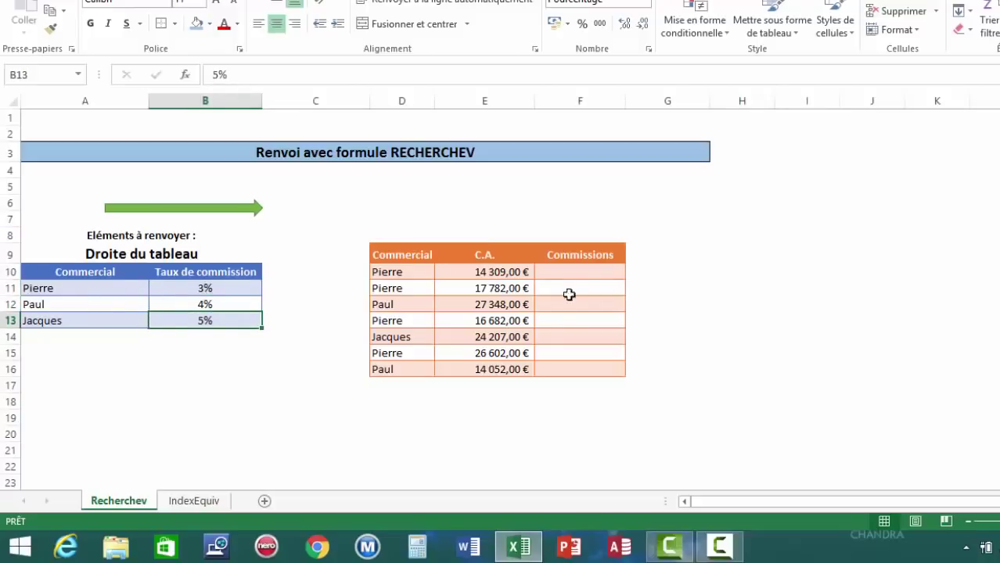
# Review the sales figures in E10:E12 and select the first Commissions cell F10
pyautogui.click(498, 271)
pyautogui.click(507, 290)
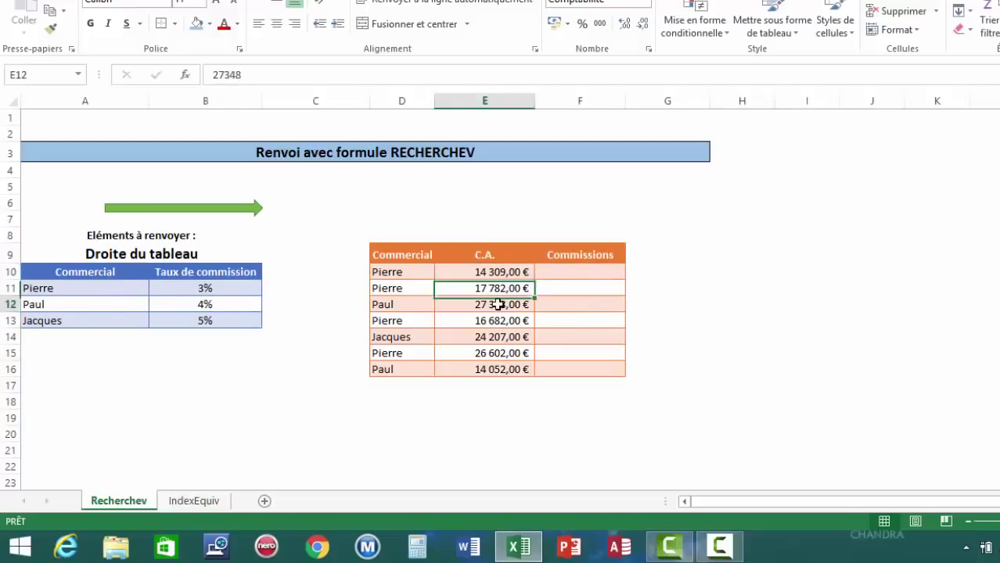
pyautogui.click(510, 305)
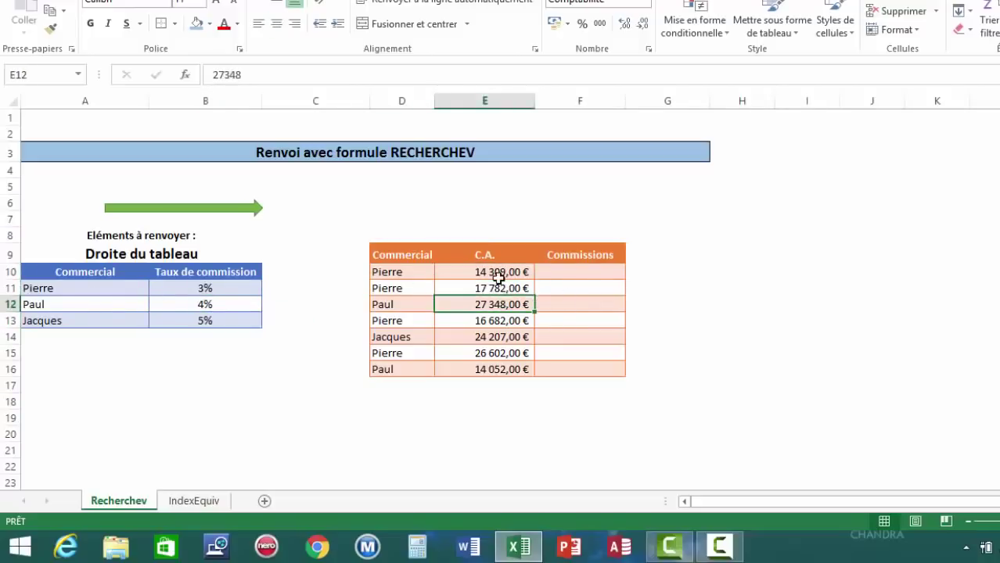
pyautogui.click(581, 271)
pyautogui.write('=')
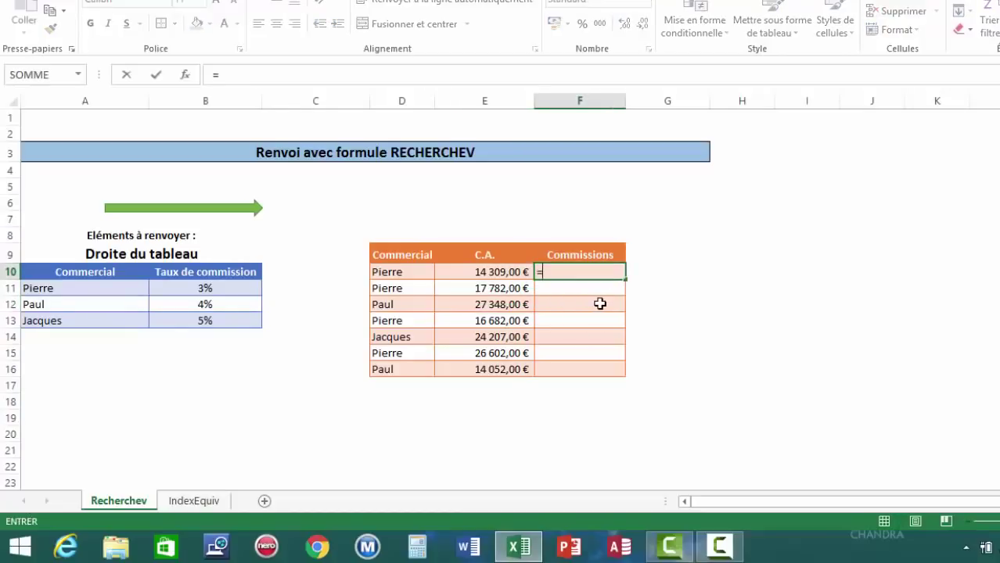
pyautogui.write('recher')
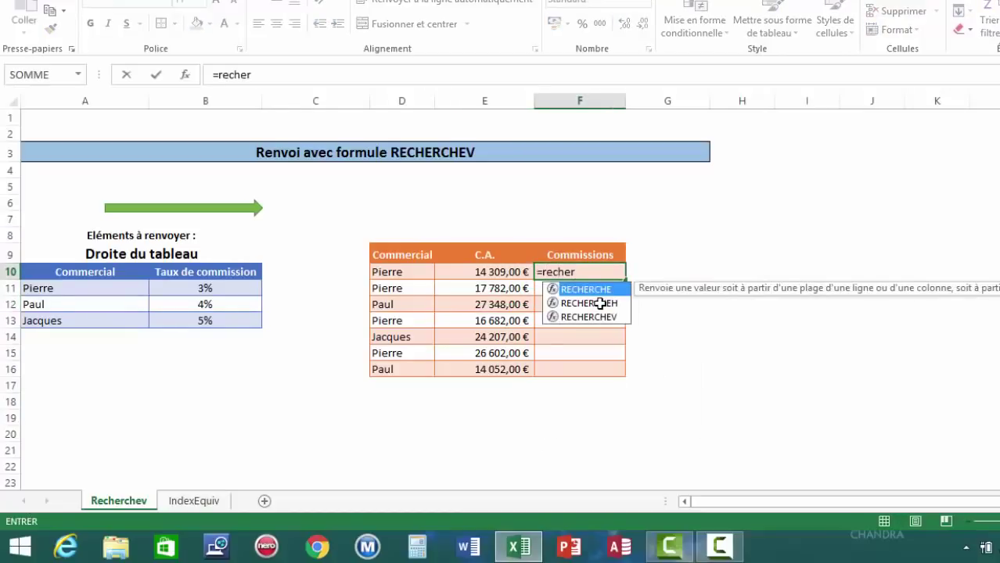
pyautogui.write('chev(')
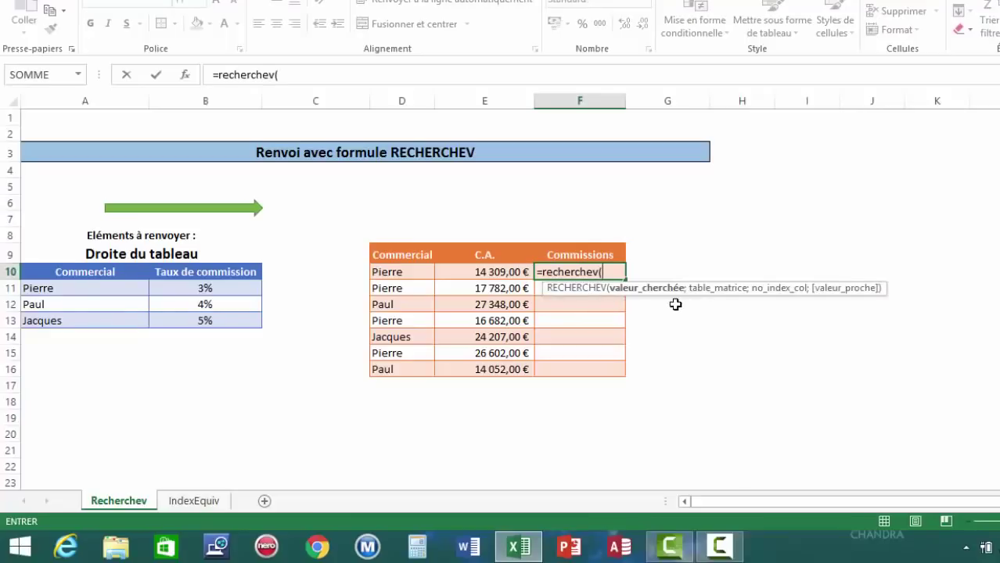
pyautogui.click(402, 272)
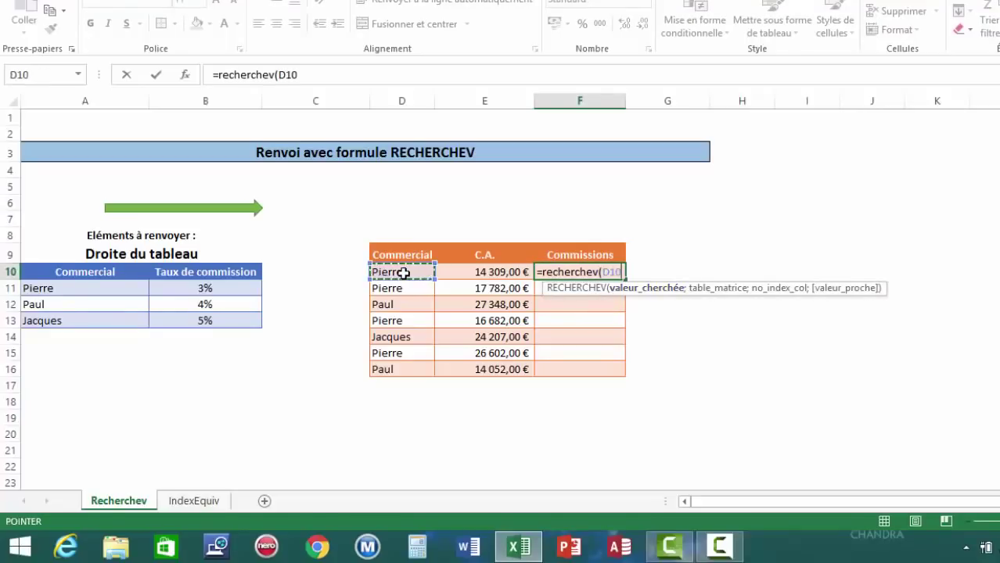
pyautogui.press('Escape')
pyautogui.click(860, 315)
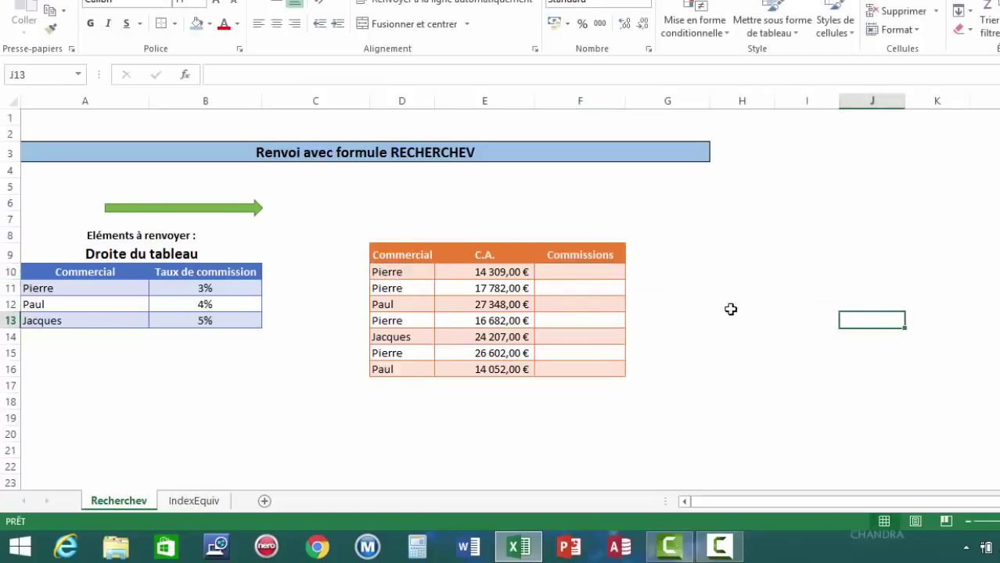
# Across F10:F16, begin =recherchev(D10;$A$11:$B$13 with the rate table locked absolute
pyautogui.moveTo(592, 276); pyautogui.dragTo(592, 369)
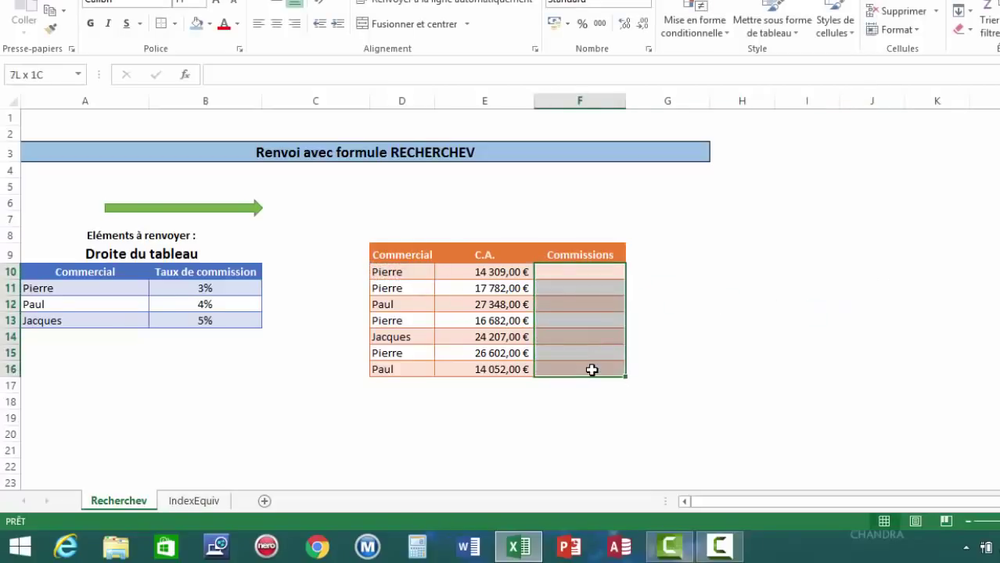
pyautogui.write('=')
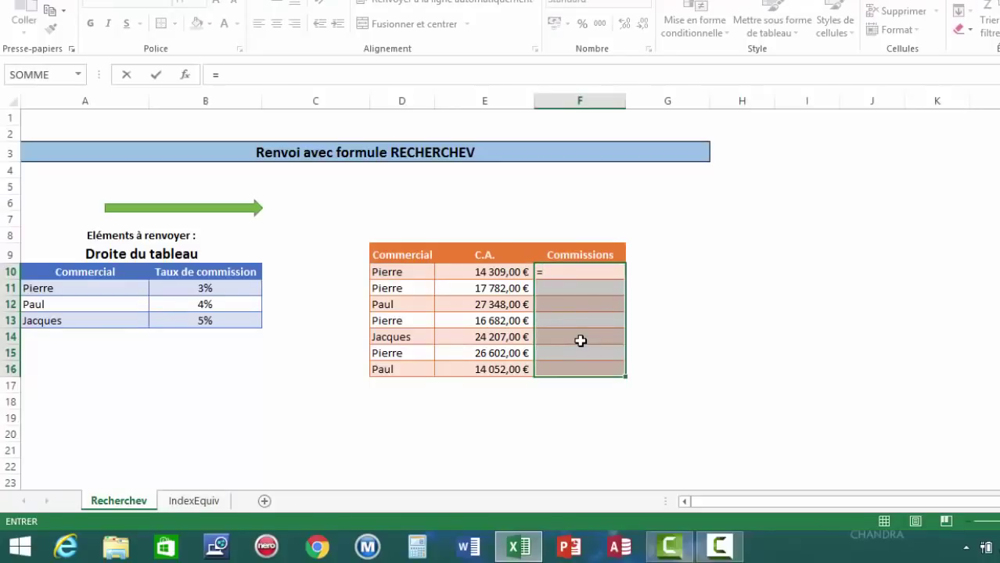
pyautogui.write('recherch')
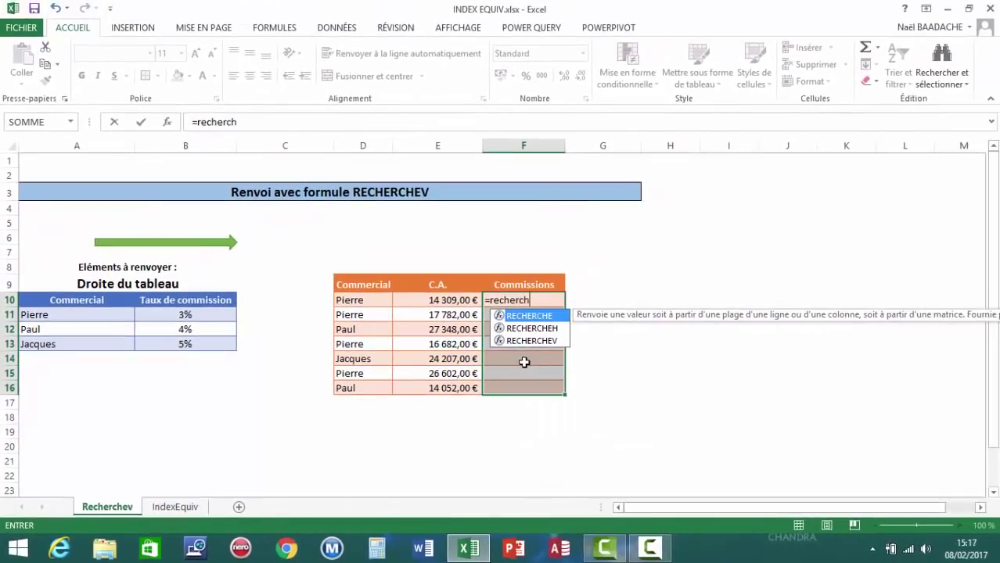
pyautogui.write('ev(')
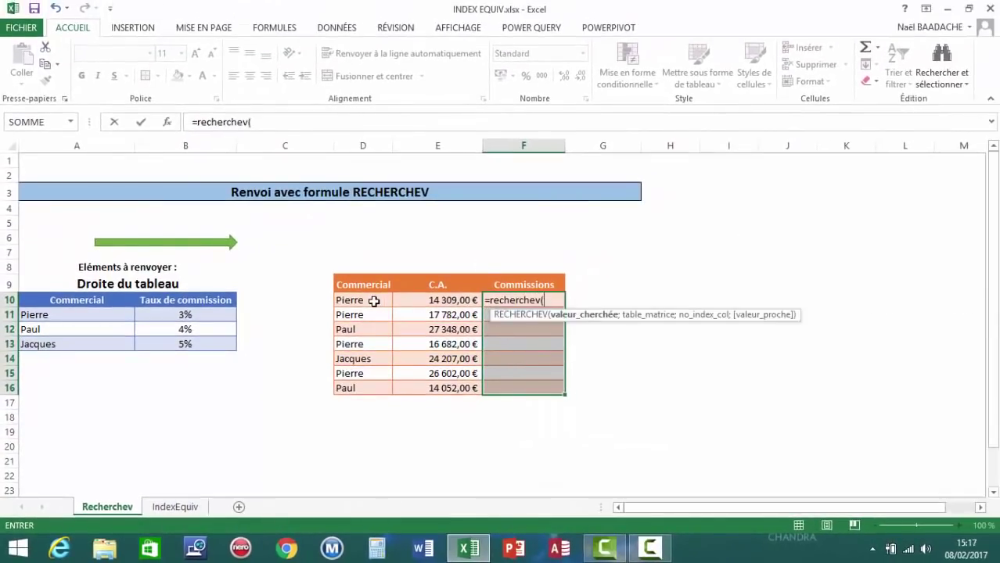
pyautogui.click(374, 301)
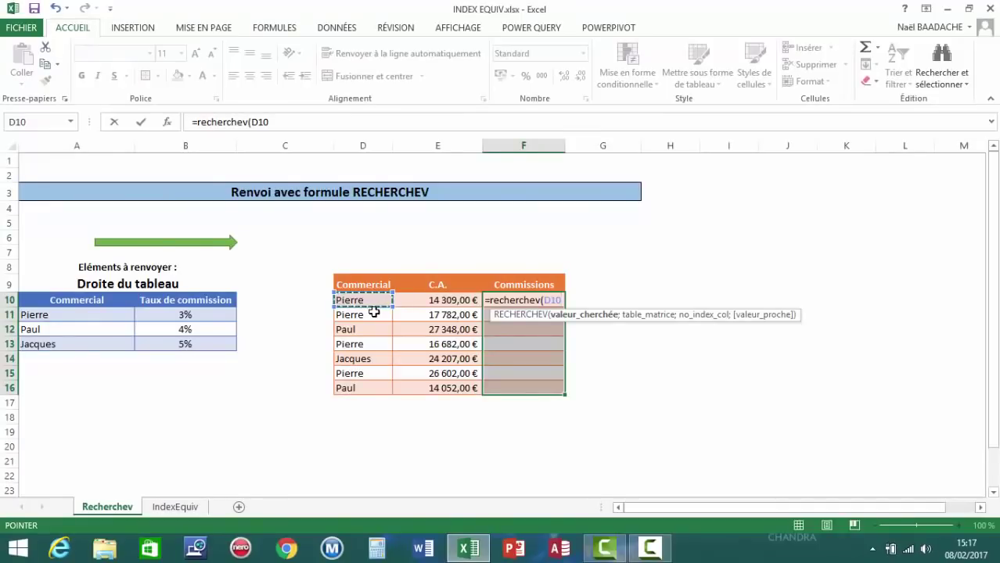
pyautogui.write(';')
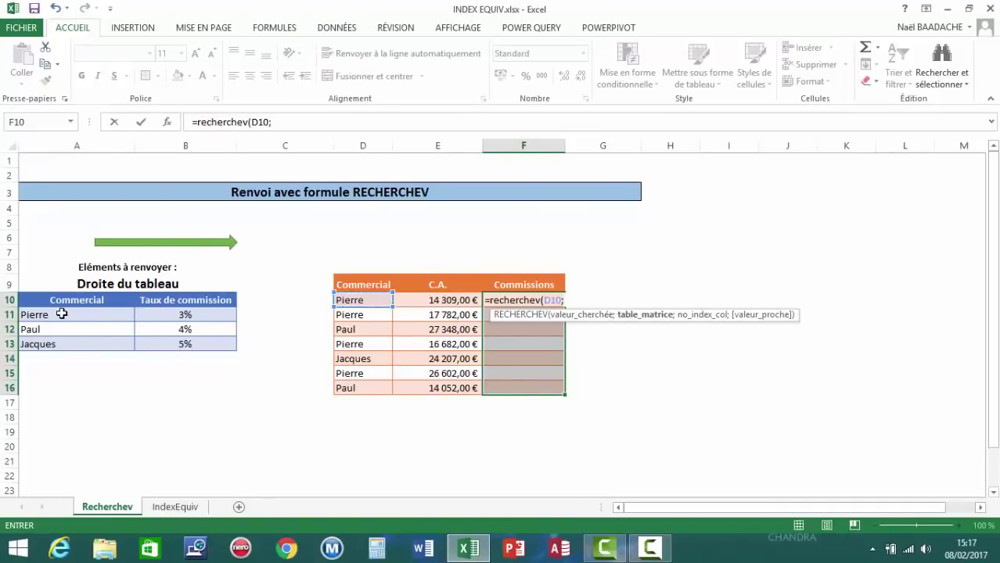
pyautogui.moveTo(61, 314); pyautogui.dragTo(167, 346)
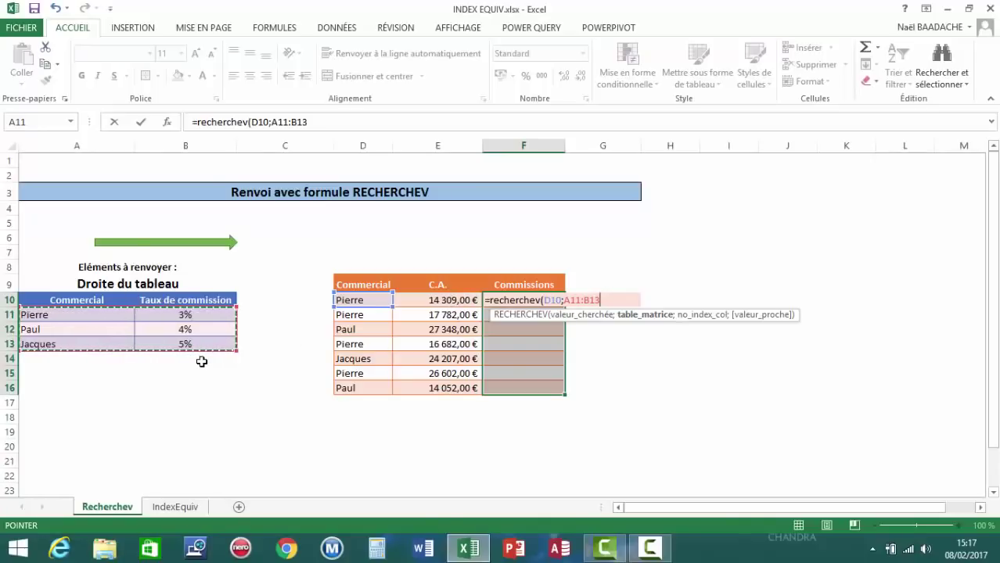
pyautogui.press('F4')
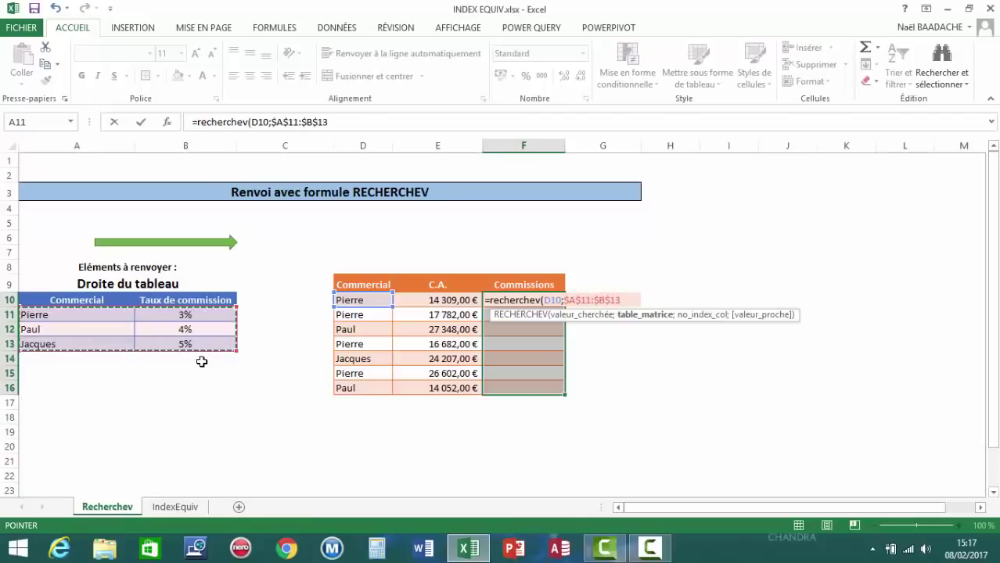
# Complete =recherchev(D10;$A$11:$B$13;2;faux) and enter it into all of F10:F16
pyautogui.write(';2')
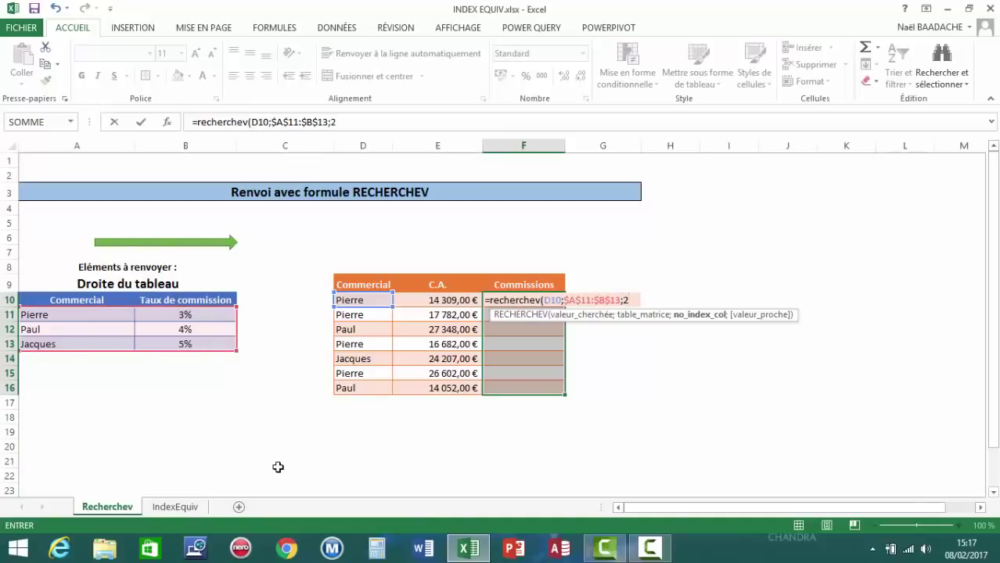
pyautogui.write(';f')
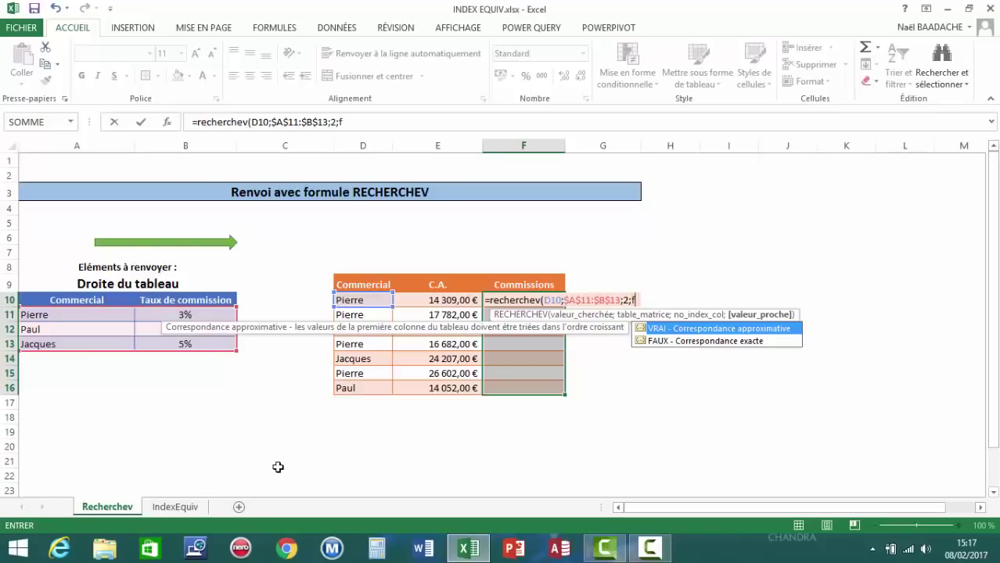
pyautogui.write('aux')
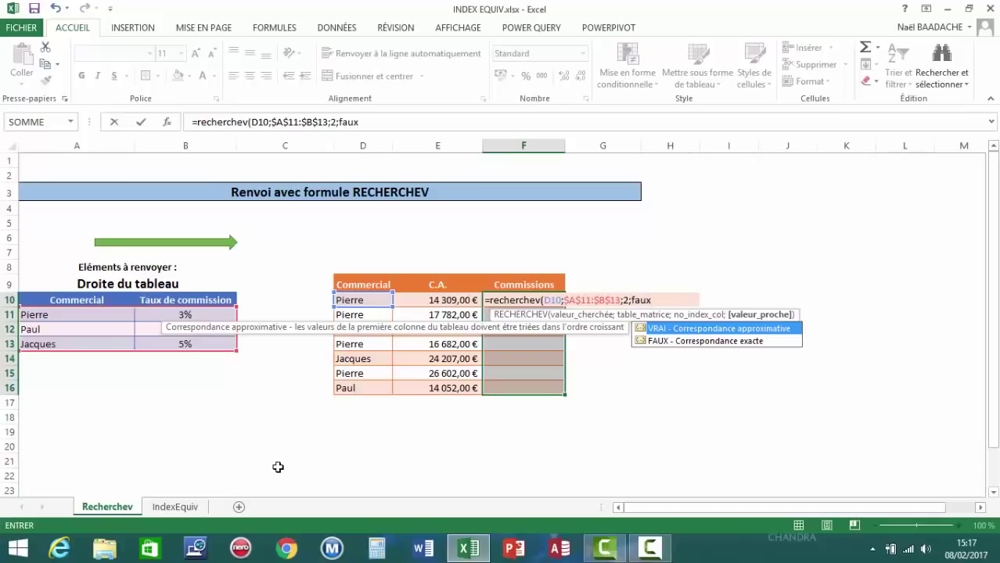
pyautogui.write(')')
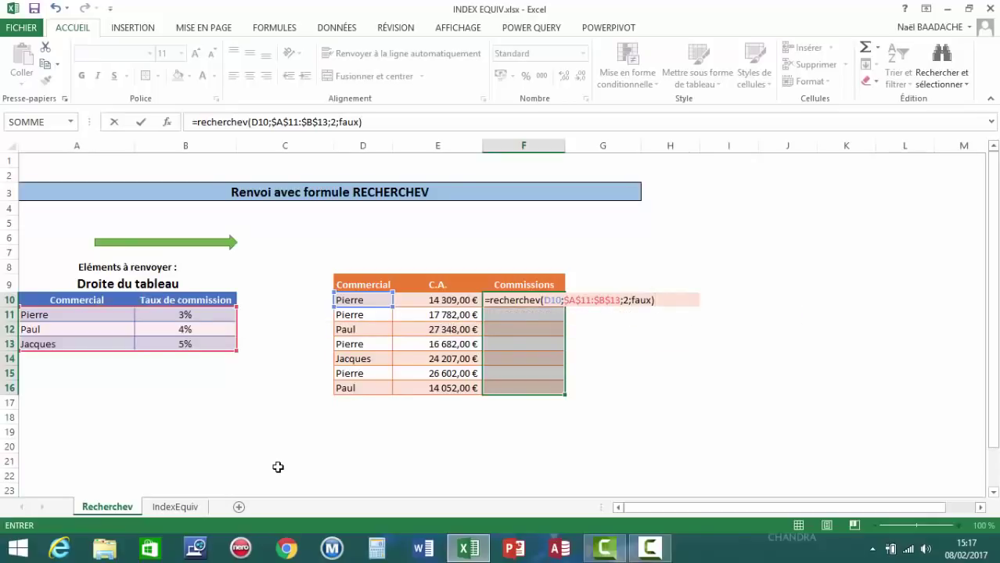
pyautogui.hotkey('ctrl', 'Return')
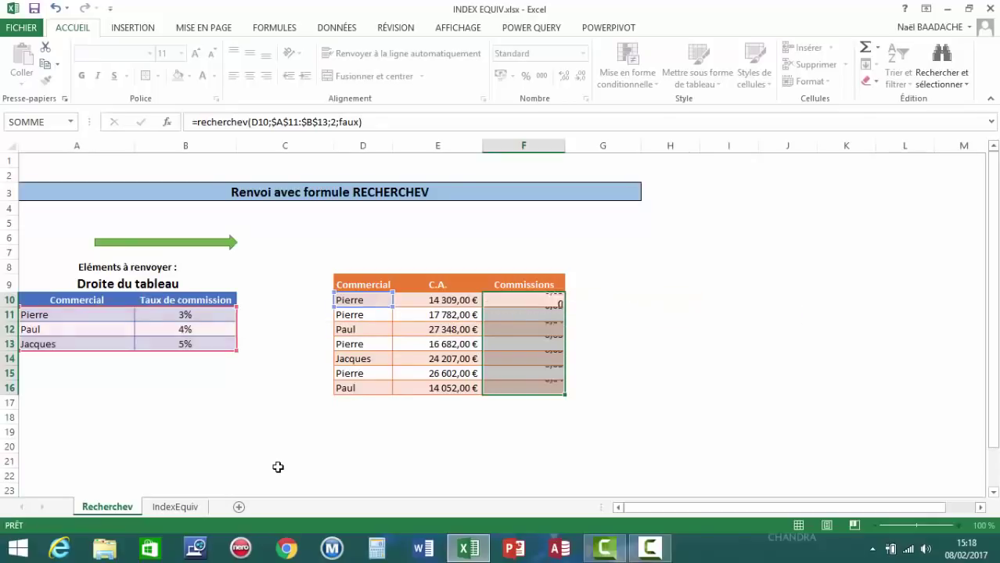
pyautogui.hotkey('ctrl', 'q')
pyautogui.click(239, 463)
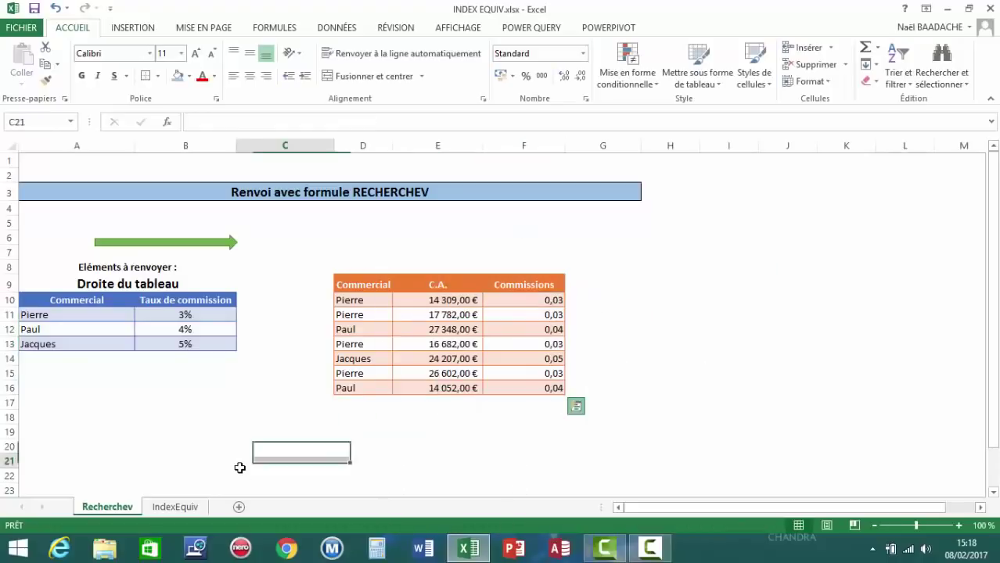
pyautogui.moveTo(548, 300); pyautogui.dragTo(536, 391)
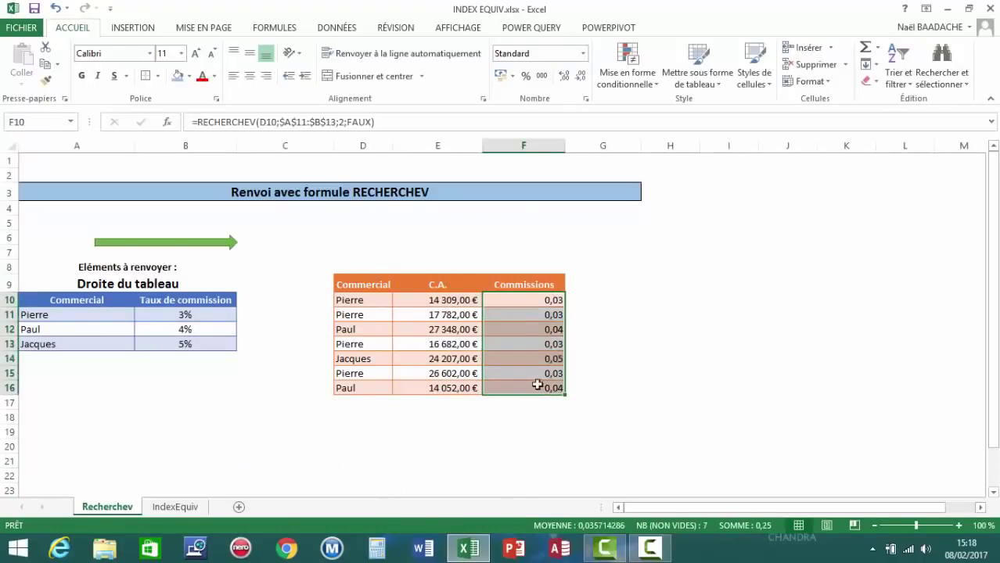
pyautogui.click(522, 331)
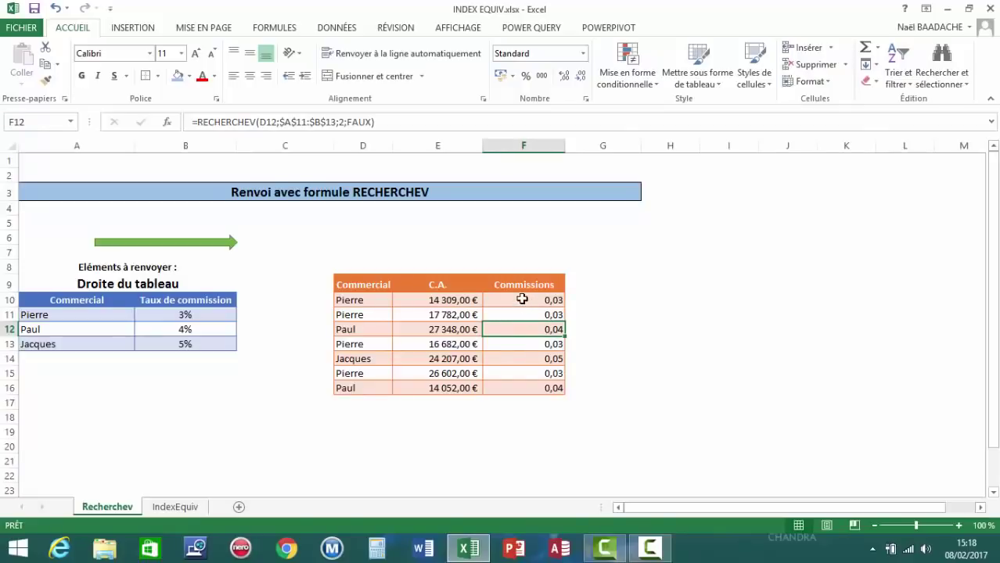
pyautogui.click(192, 316)
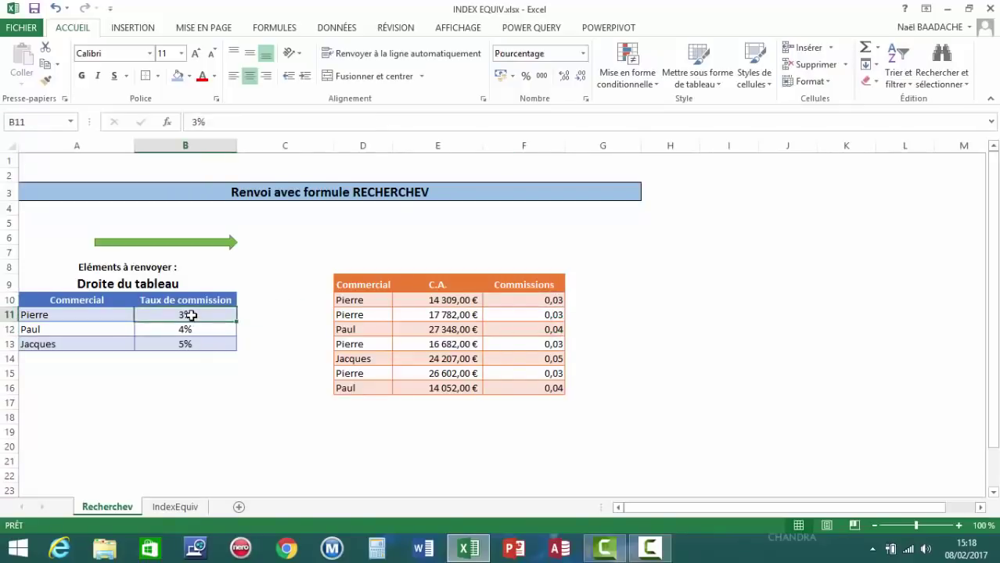
pyautogui.click(525, 332)
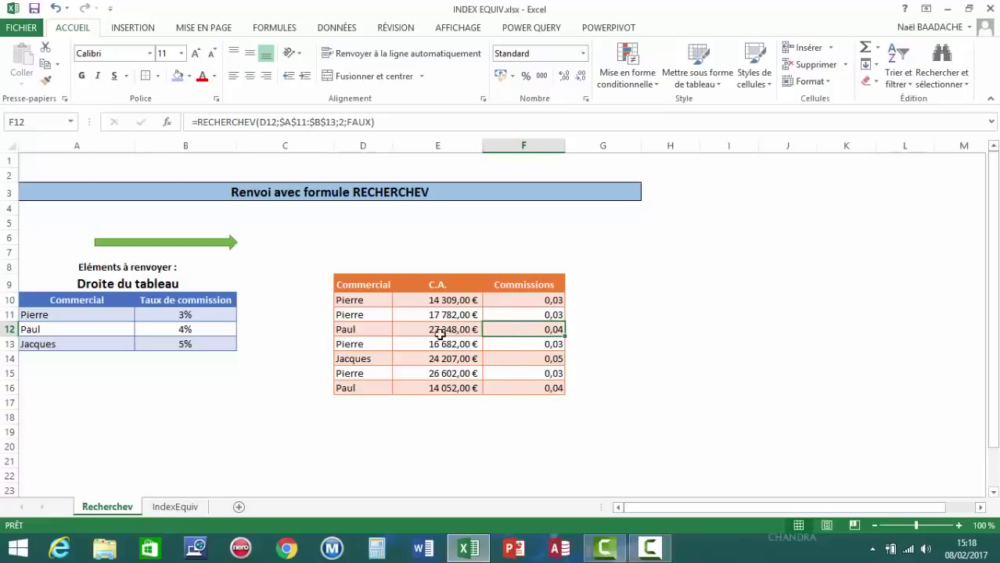
pyautogui.click(192, 331)
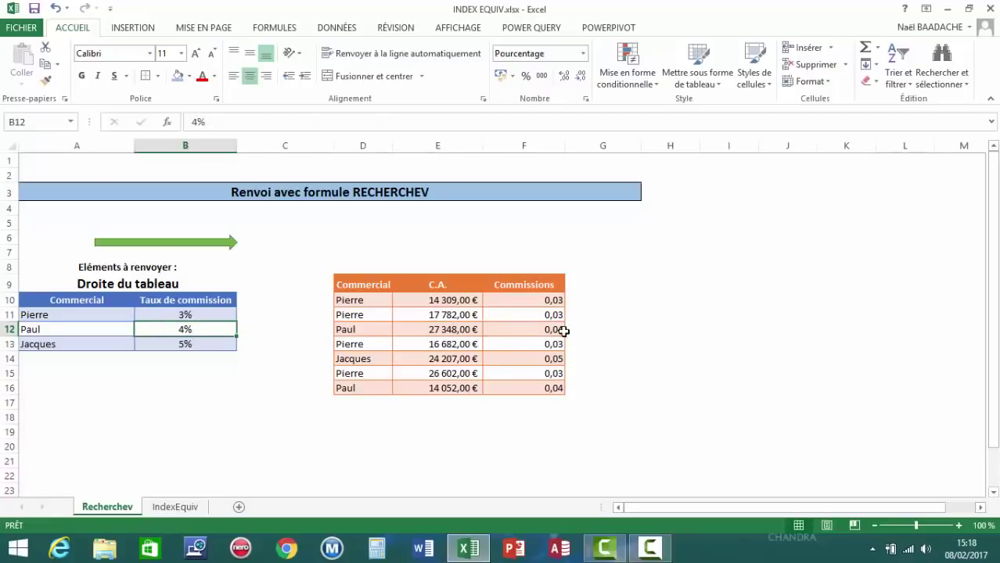
pyautogui.click(554, 300)
pyautogui.moveTo(564, 308); pyautogui.dragTo(536, 386)
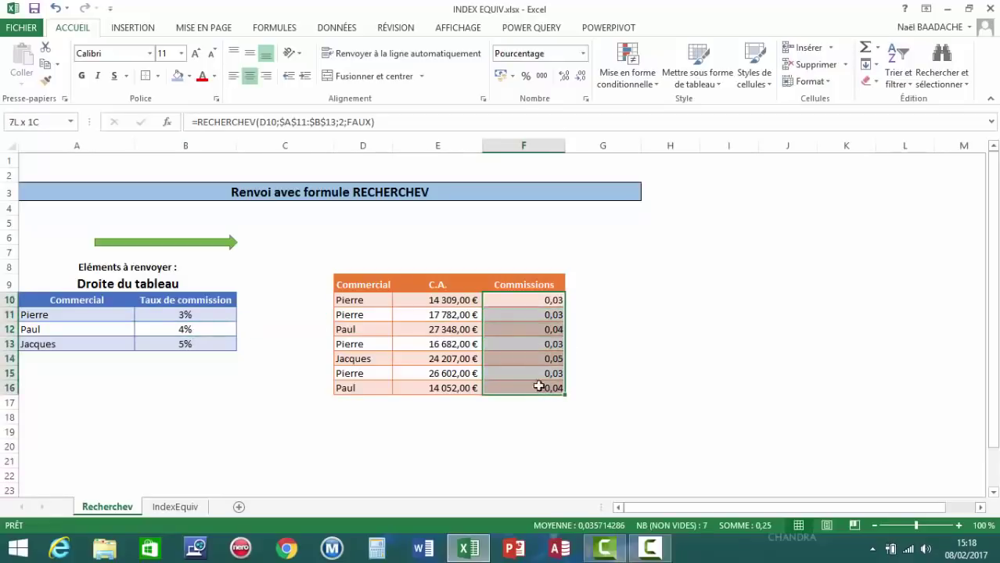
pyautogui.click(522, 302)
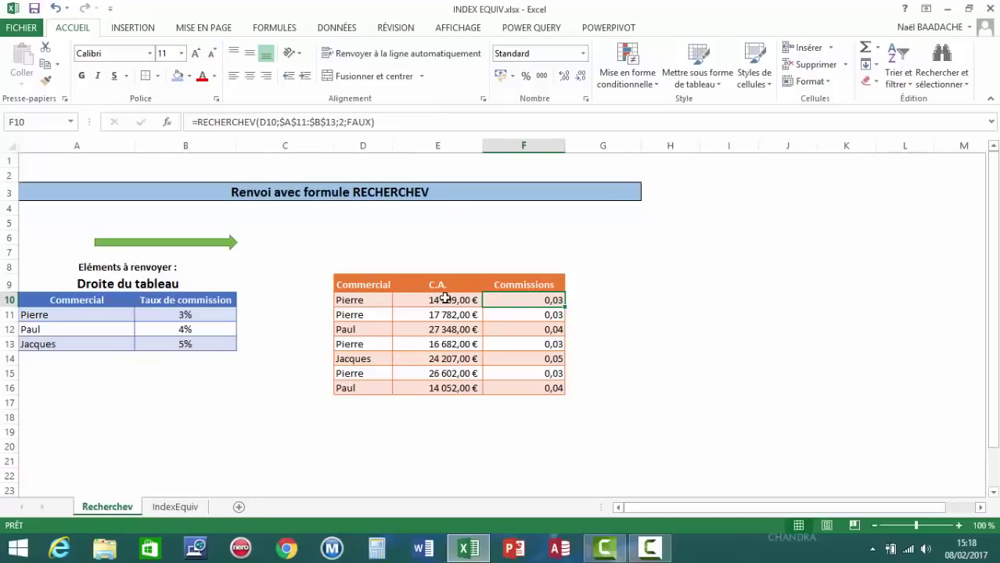
pyautogui.moveTo(547, 301); pyautogui.dragTo(552, 388)
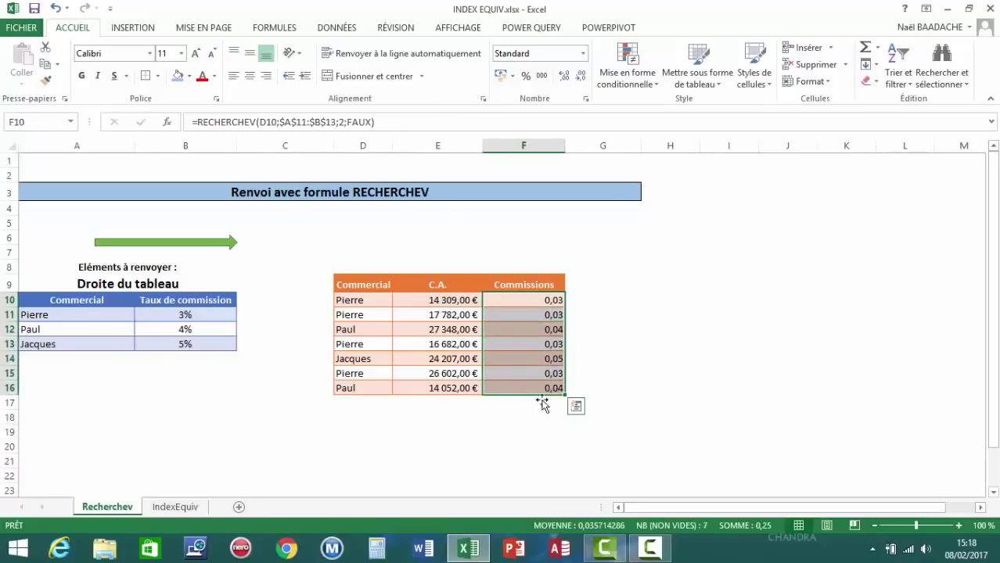
# Fill F10:F16 with =RECHERCHEV(D10;$A$11:$B$13;2;FAUX)*E10 to get euro commissions
pyautogui.write('=')
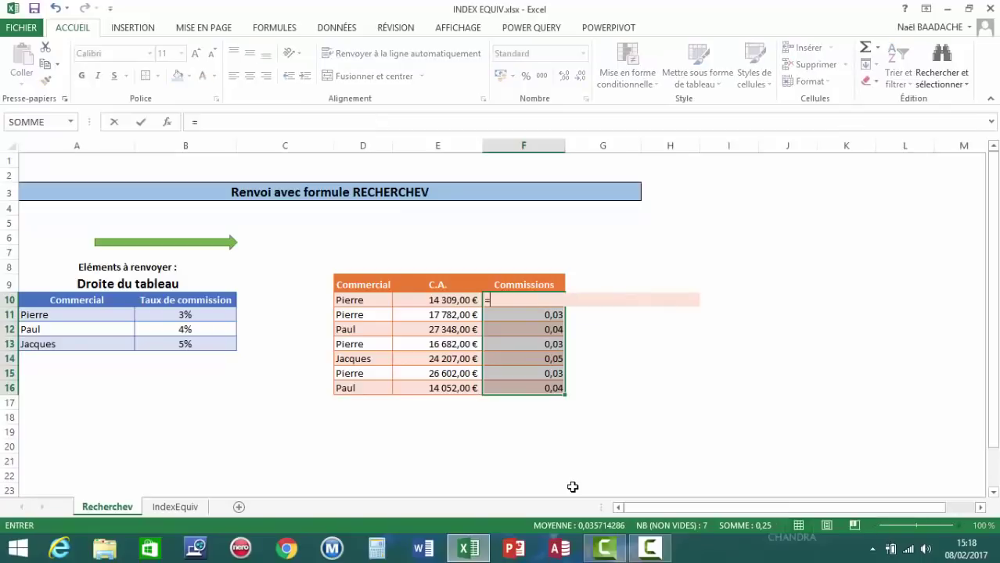
pyautogui.write('recher')
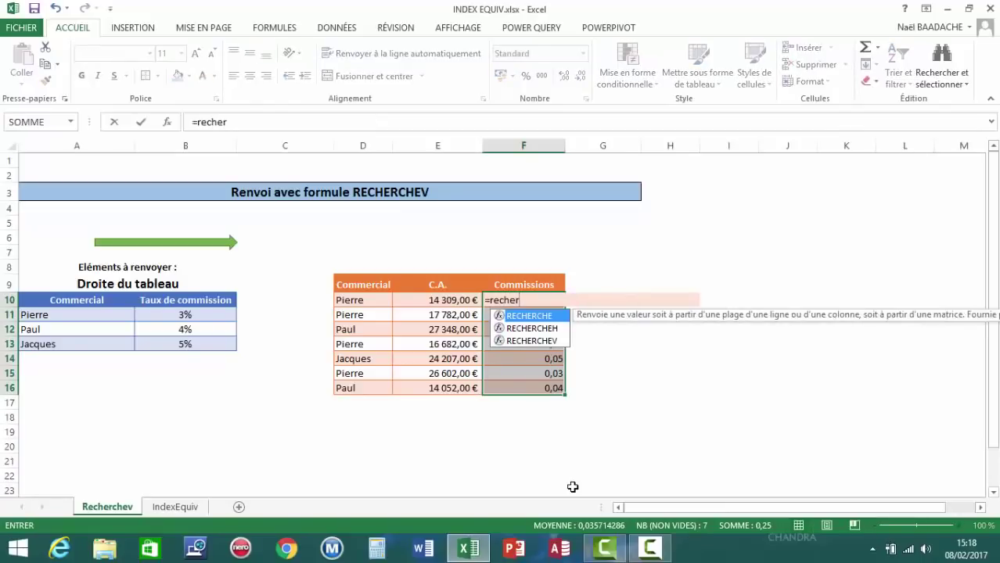
pyautogui.write('chev(')
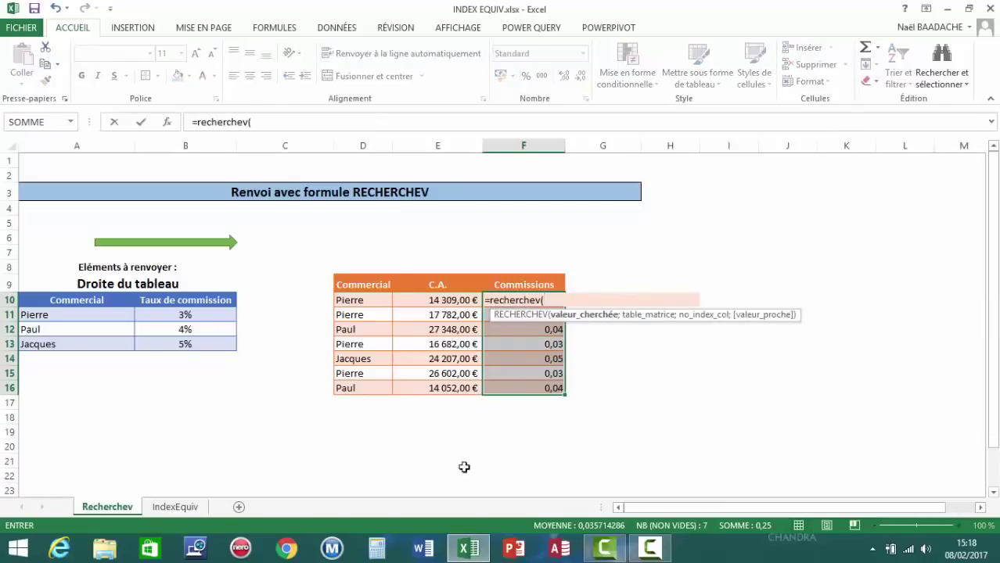
pyautogui.click(361, 298)
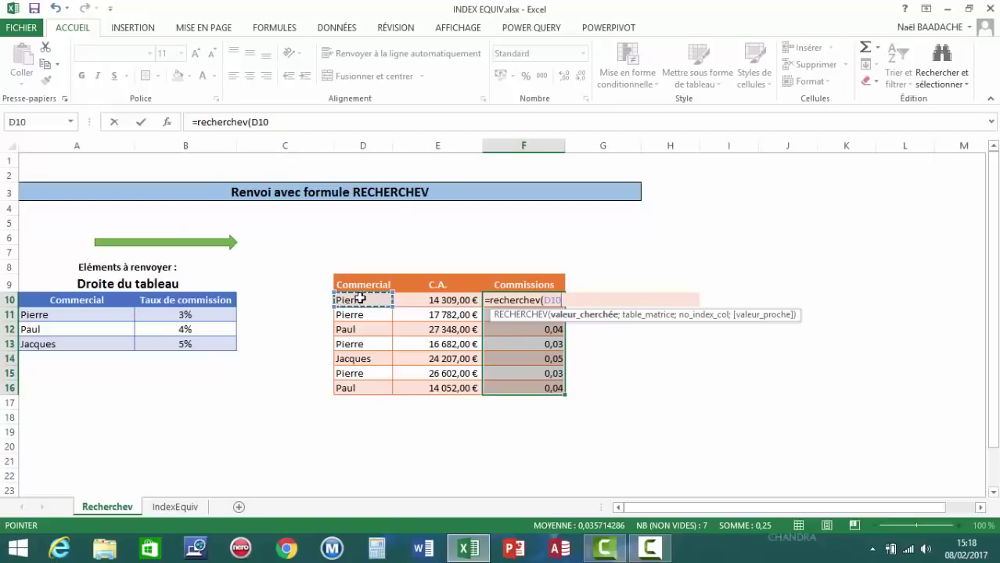
pyautogui.write(';')
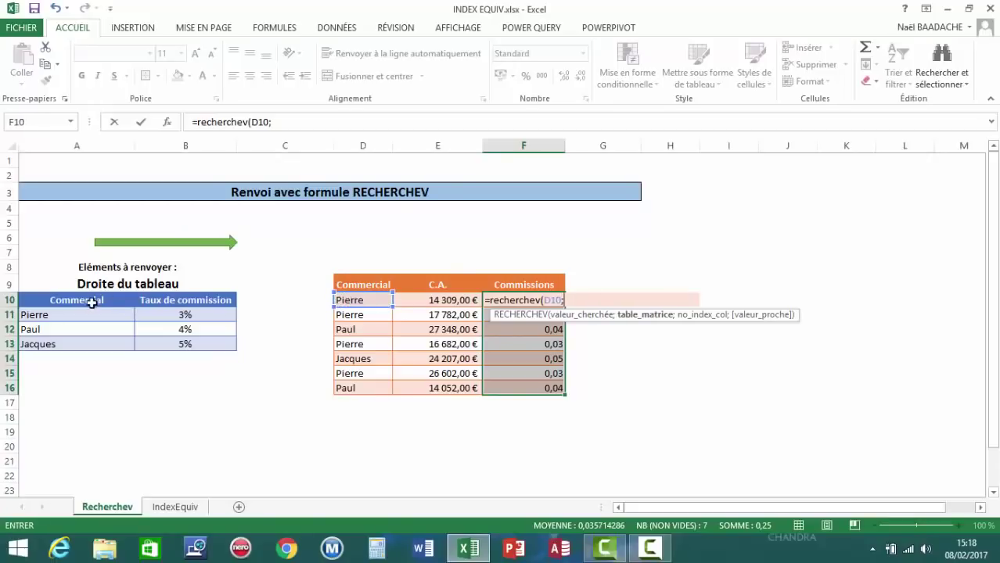
pyautogui.click(87, 309)
pyautogui.moveTo(87, 309); pyautogui.dragTo(231, 344)
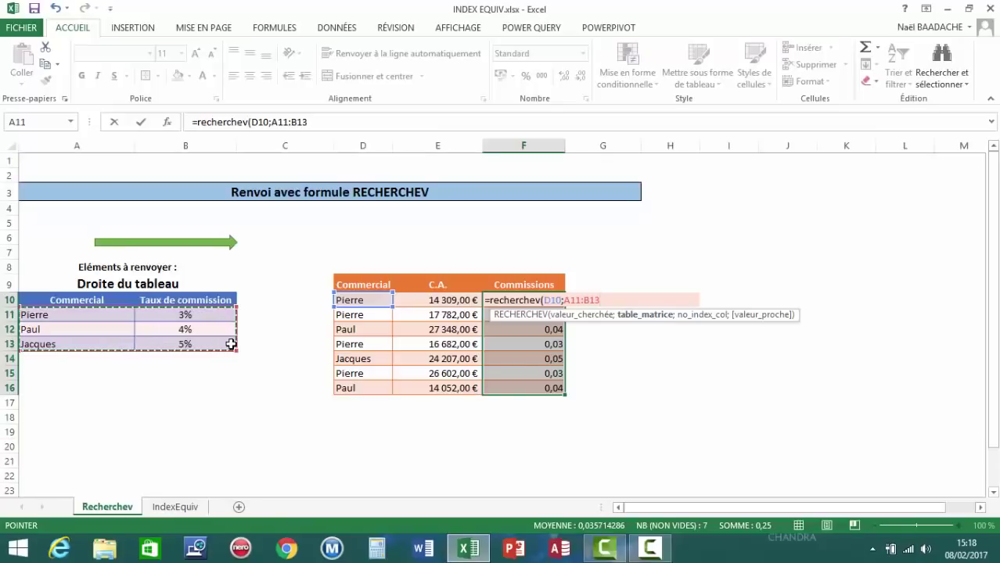
pyautogui.press('F4')
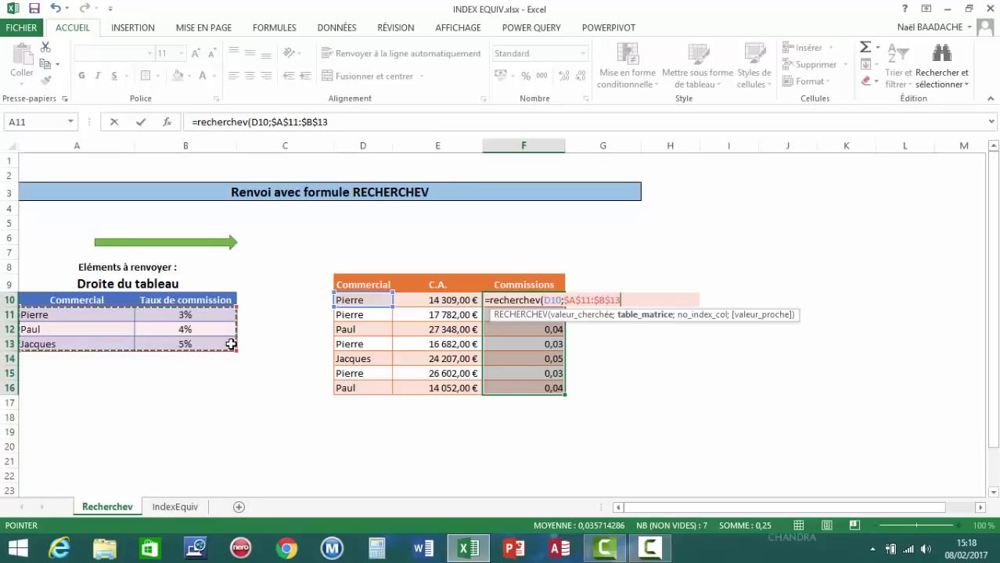
pyautogui.write(';2')
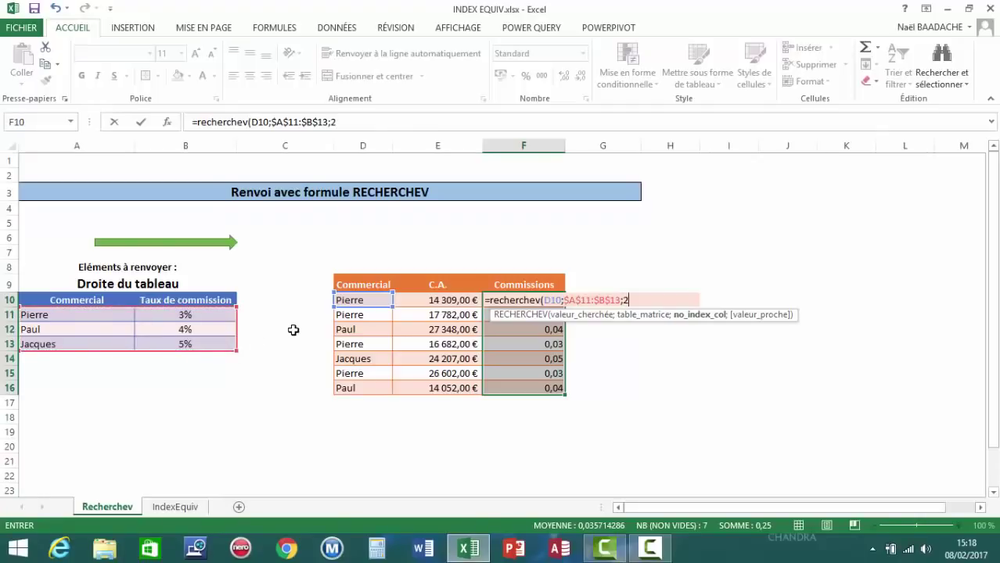
pyautogui.write(';f')
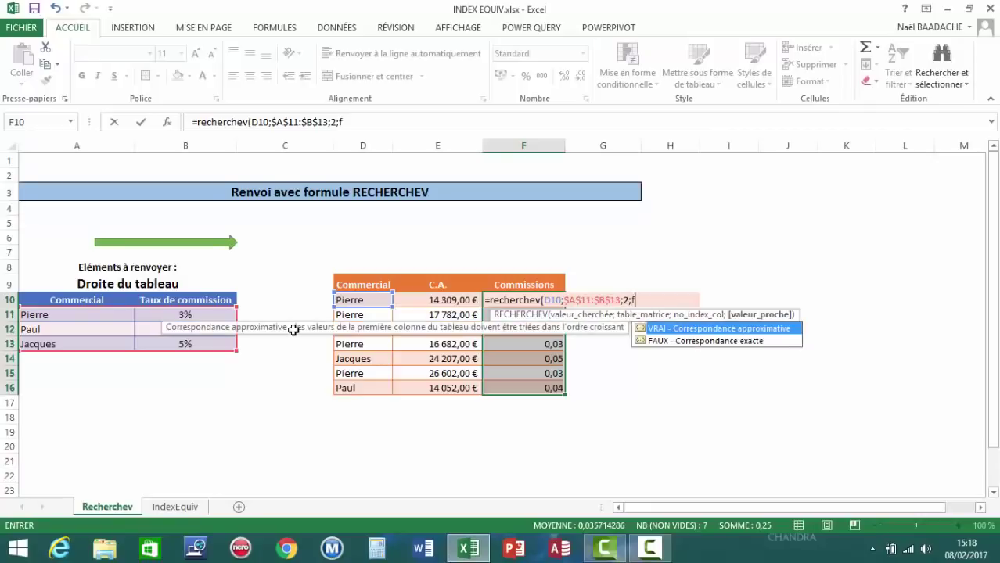
pyautogui.write('aux)*')
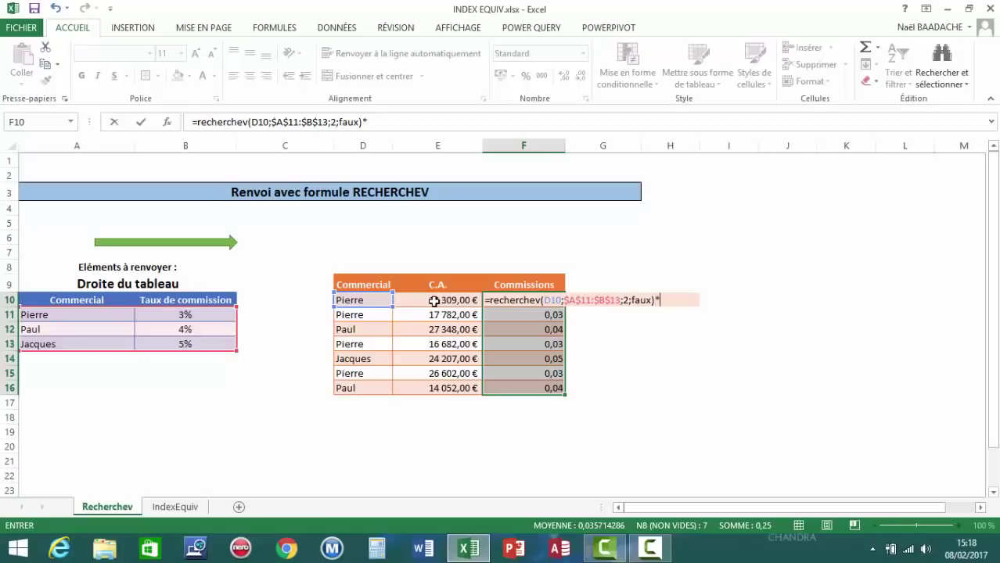
pyautogui.click(433, 302)
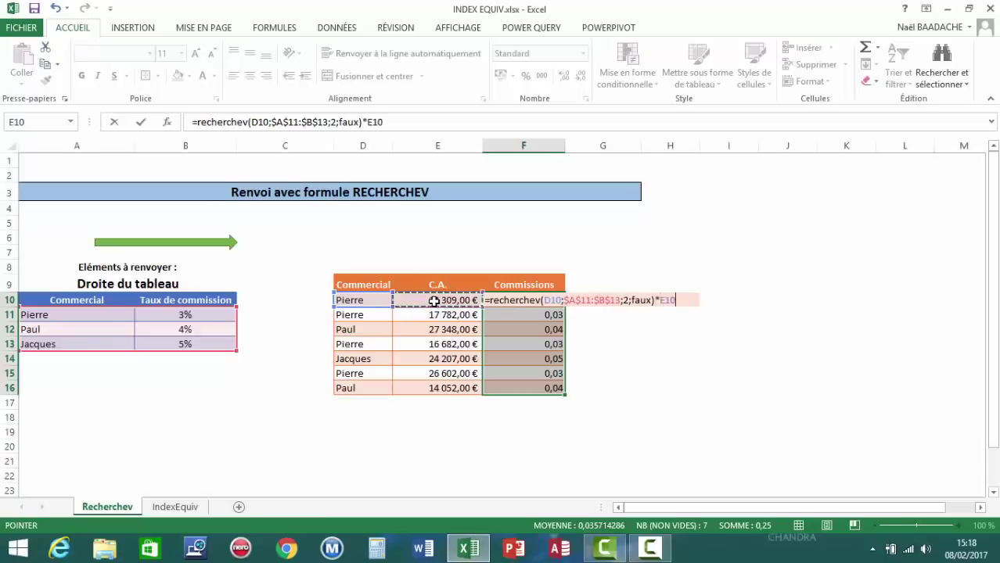
pyautogui.hotkey('ctrl', 'Return')
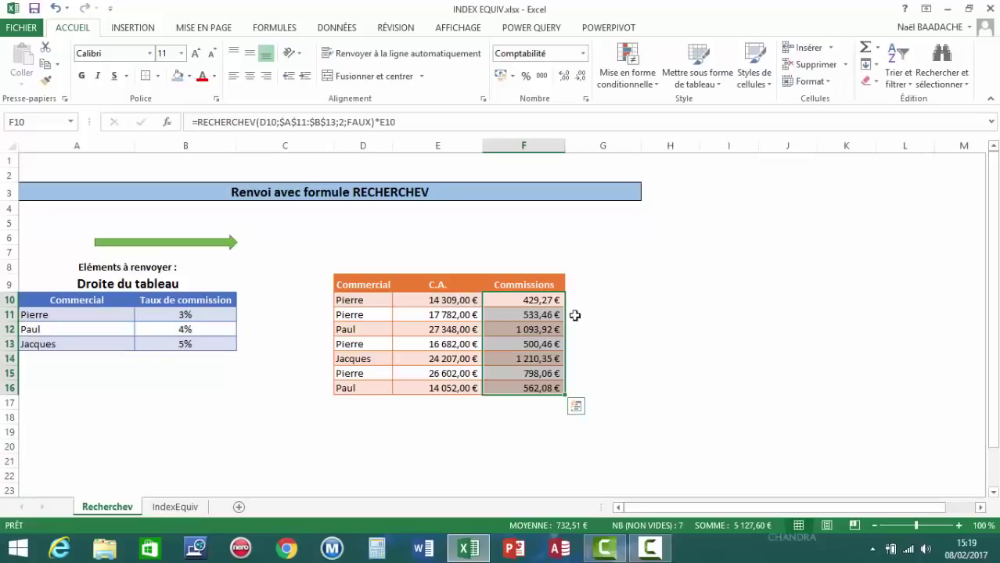
pyautogui.click(689, 349)
# Review the finished F10 formula, the rate cells B11:B13 and the green arrow shape
pyautogui.click(538, 301)
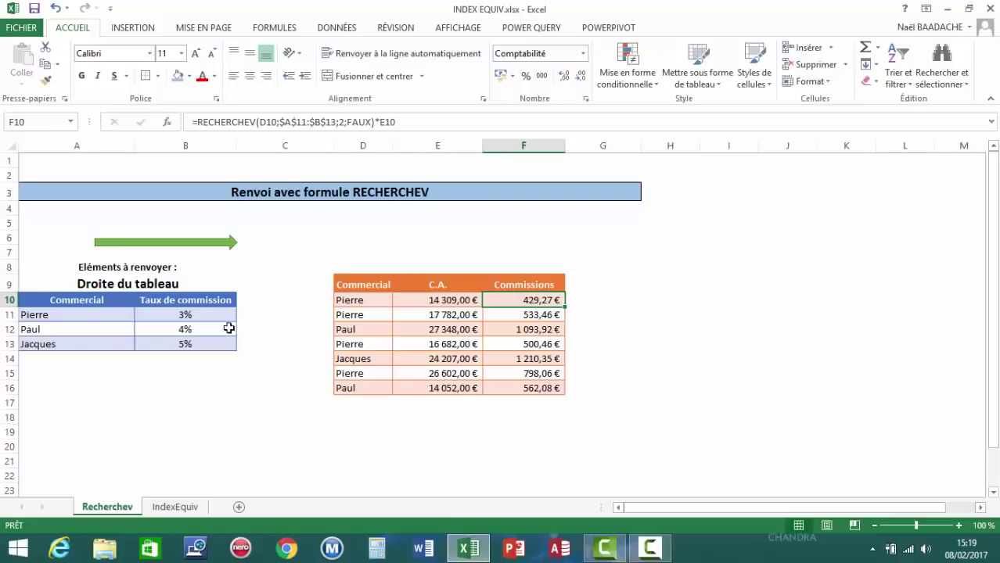
pyautogui.moveTo(205, 314); pyautogui.dragTo(194, 342)
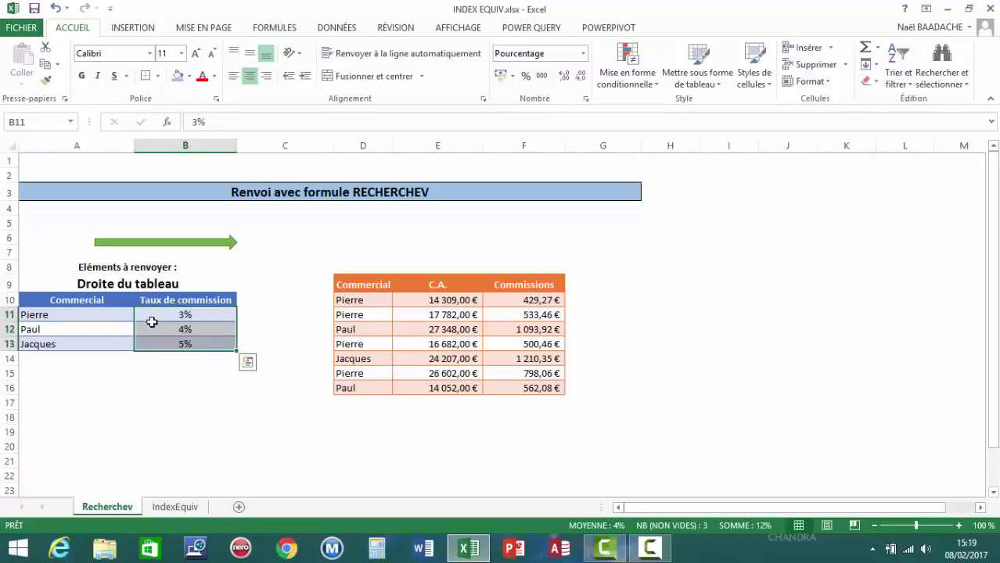
pyautogui.moveTo(184, 315); pyautogui.dragTo(184, 344)
pyautogui.click(172, 242)
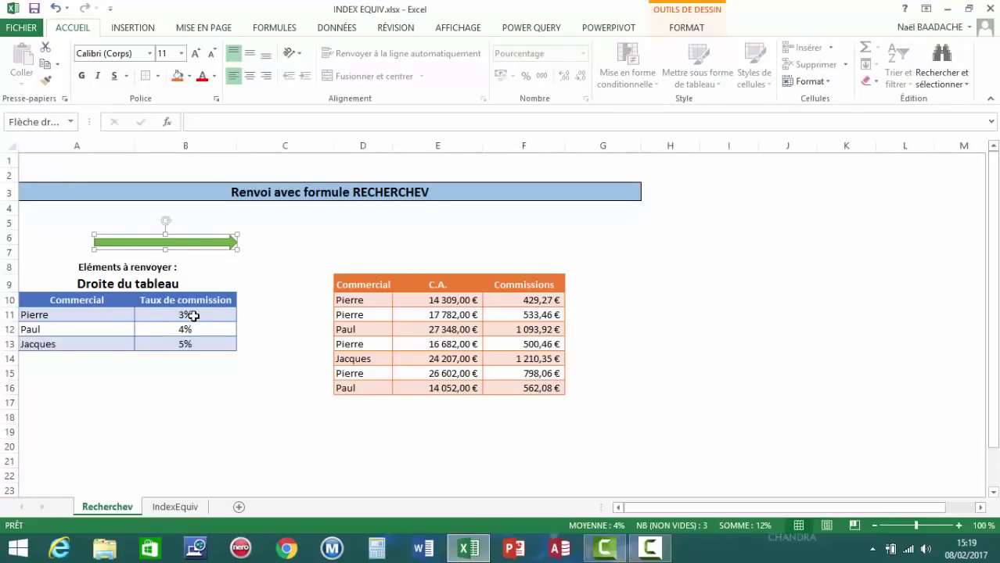
pyautogui.click(193, 316)
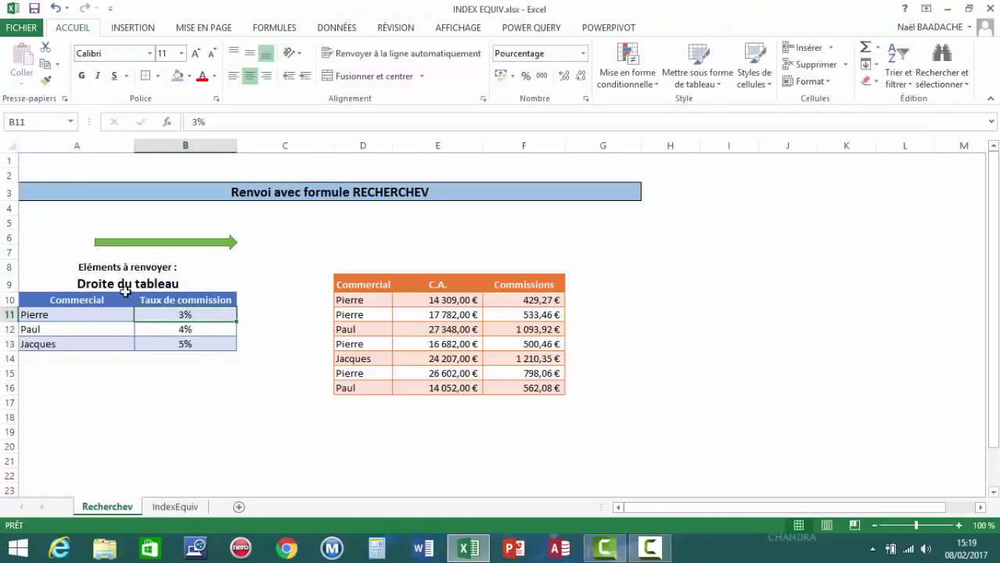
# Select column A of salesperson names and empty column C, then clear the selection
pyautogui.click(76, 141)
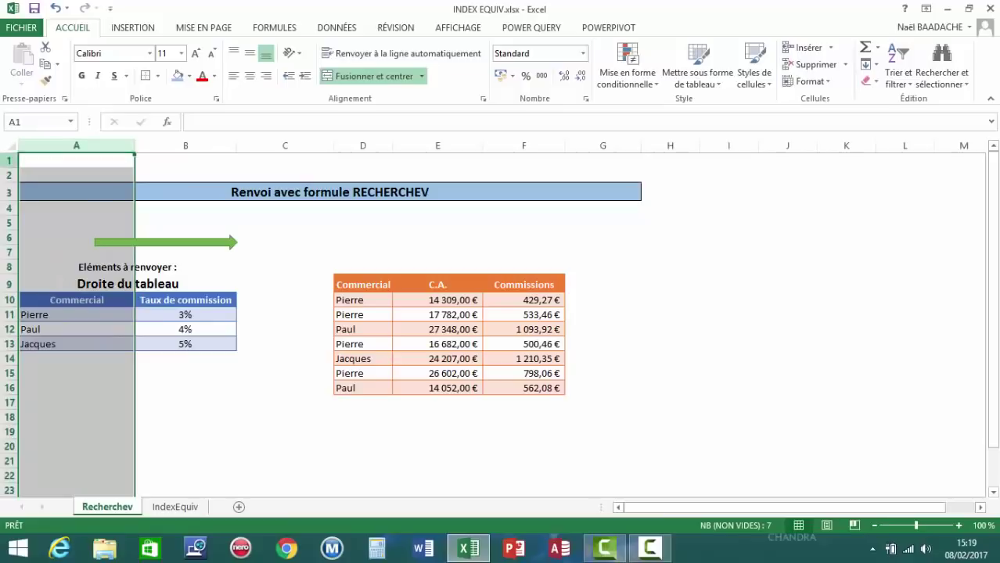
pyautogui.click(263, 146)
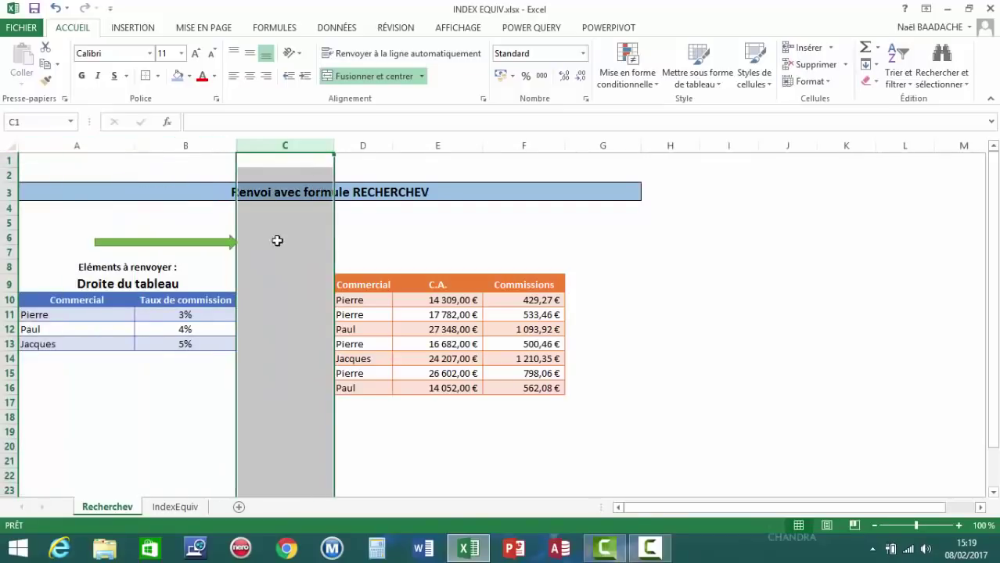
pyautogui.click(141, 419)
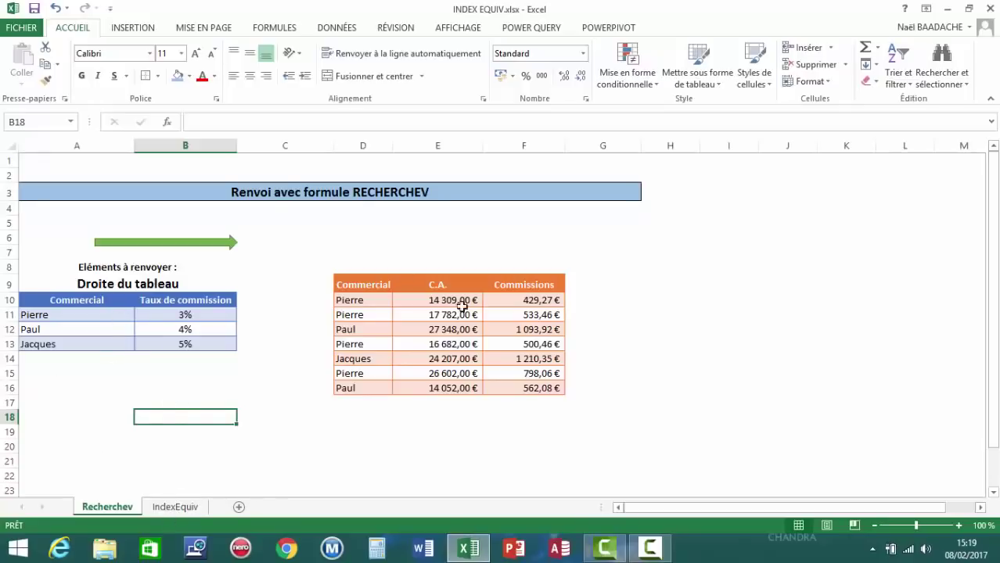
# Go to the IndexEquiv sheet and inspect its first commission rate value
pyautogui.click(177, 508)
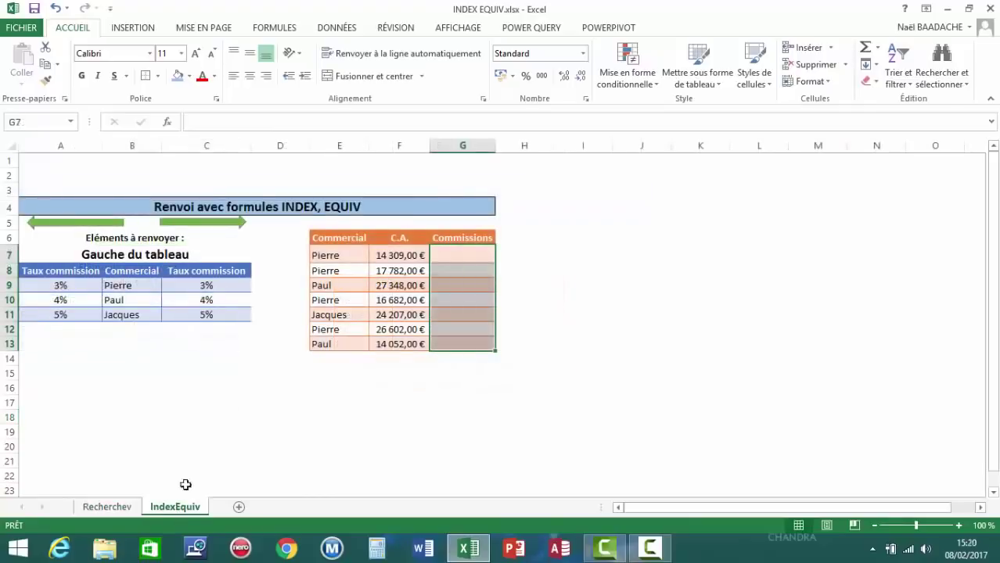
pyautogui.click(195, 417)
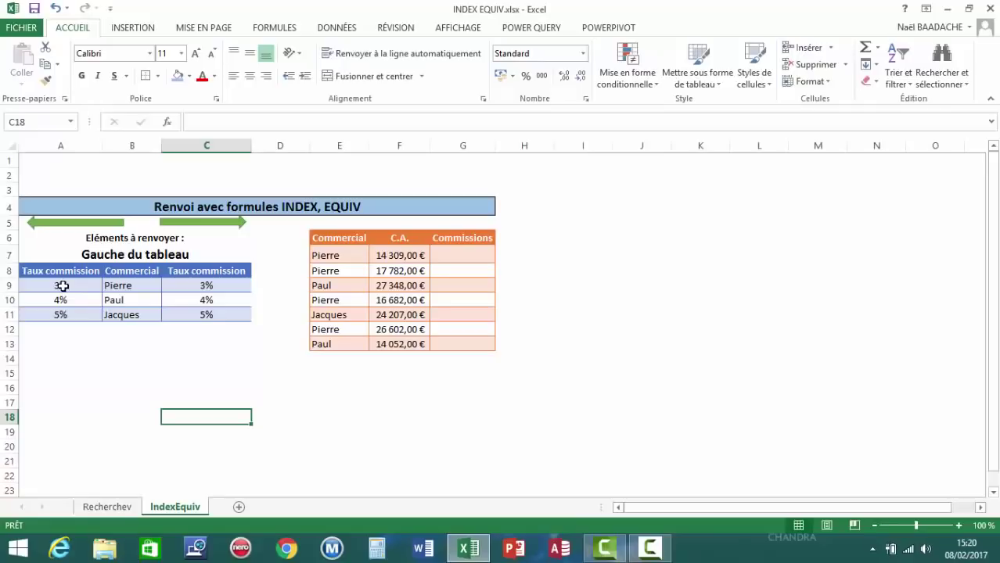
pyautogui.click(62, 286)
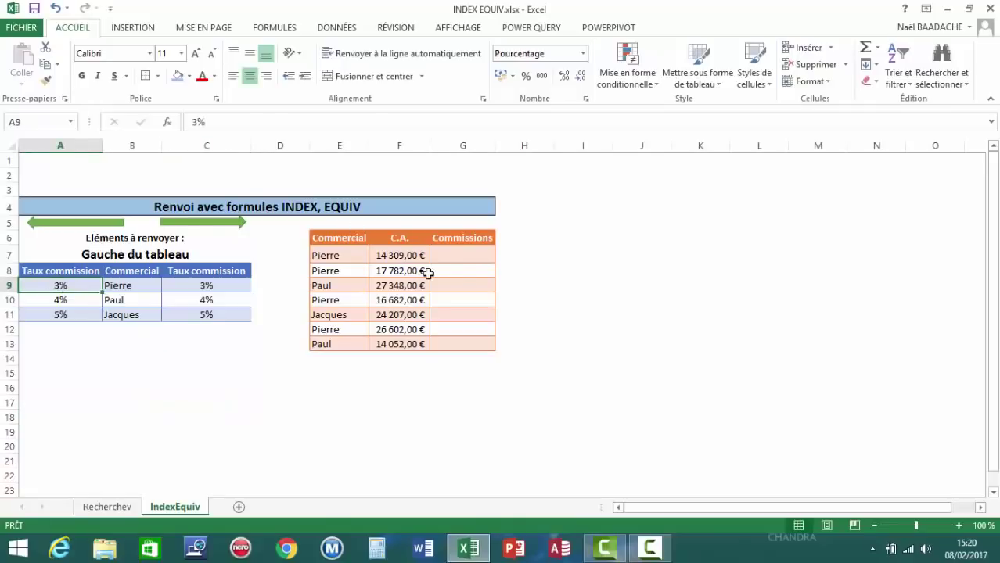
# Widen columns F and G, then select the Commissions range G7:G13
pyautogui.moveTo(430, 146); pyautogui.dragTo(462, 145)
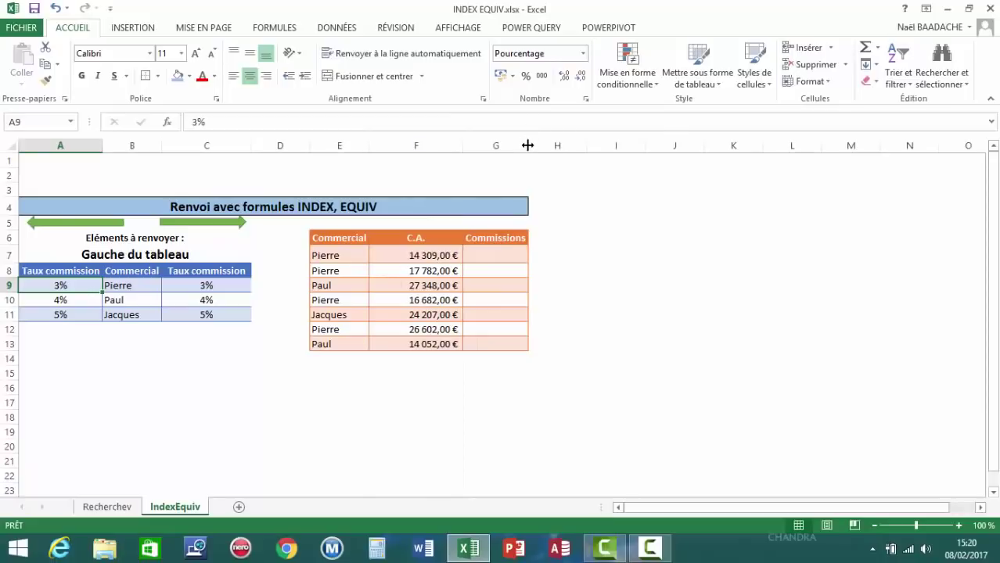
pyautogui.moveTo(528, 146); pyautogui.dragTo(553, 145)
pyautogui.click(481, 251)
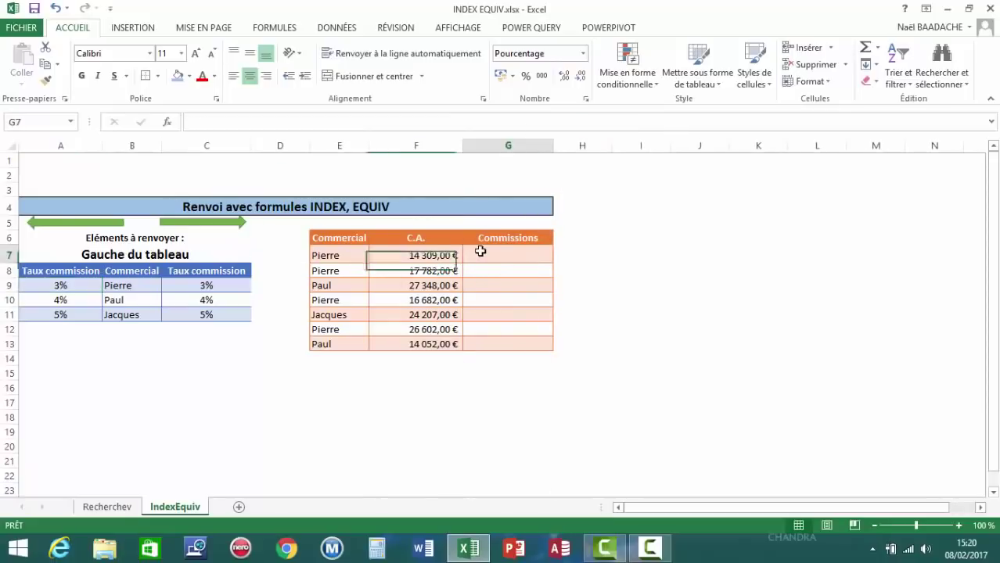
pyautogui.write('=')
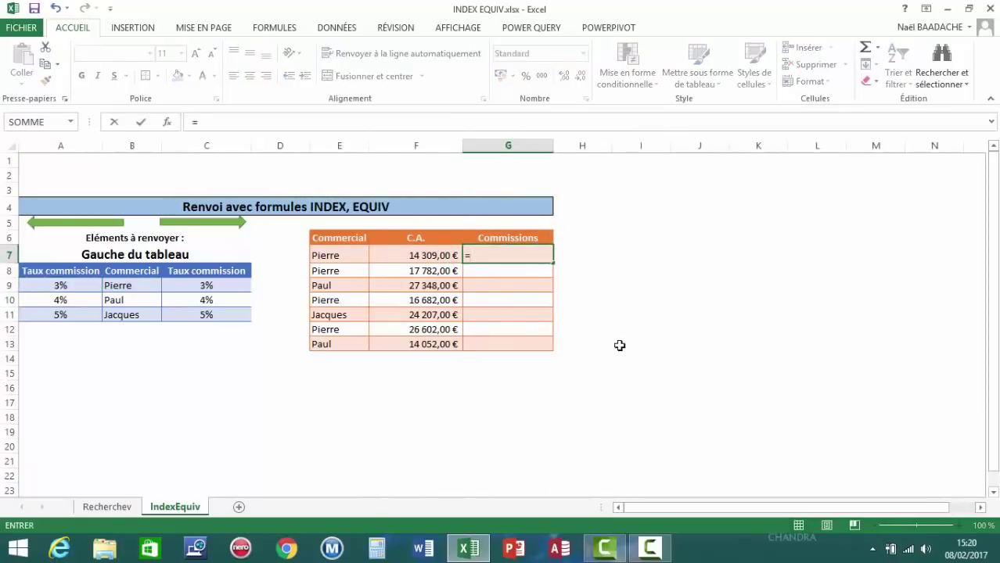
pyautogui.press('Escape')
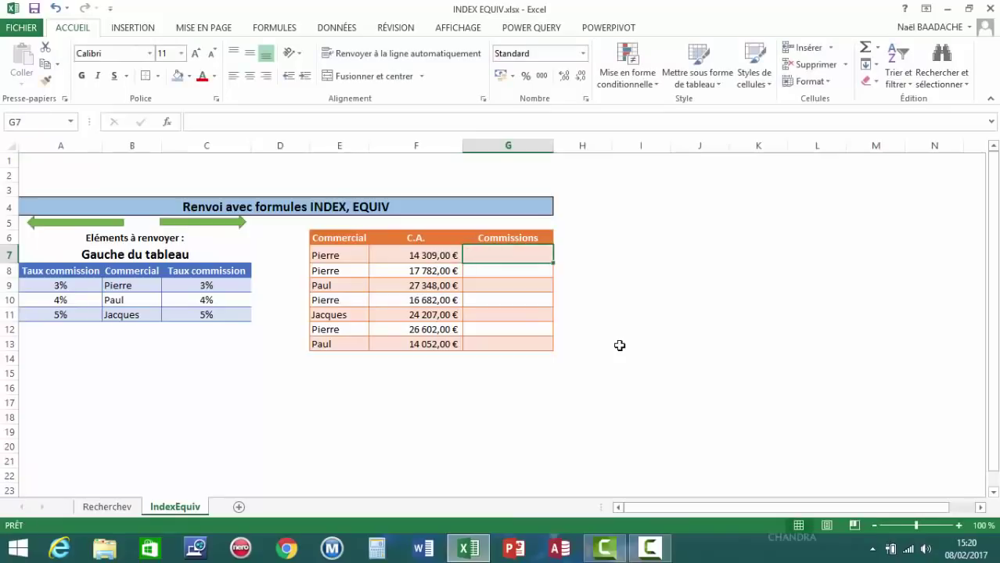
pyautogui.hotkey('shift', 'Down')
pyautogui.hotkey('shift', 'Down')
pyautogui.hotkey('shift', 'Down')
pyautogui.hotkey('shift', 'Down')
pyautogui.hotkey('shift', 'Down')
pyautogui.hotkey('shift', 'Down')
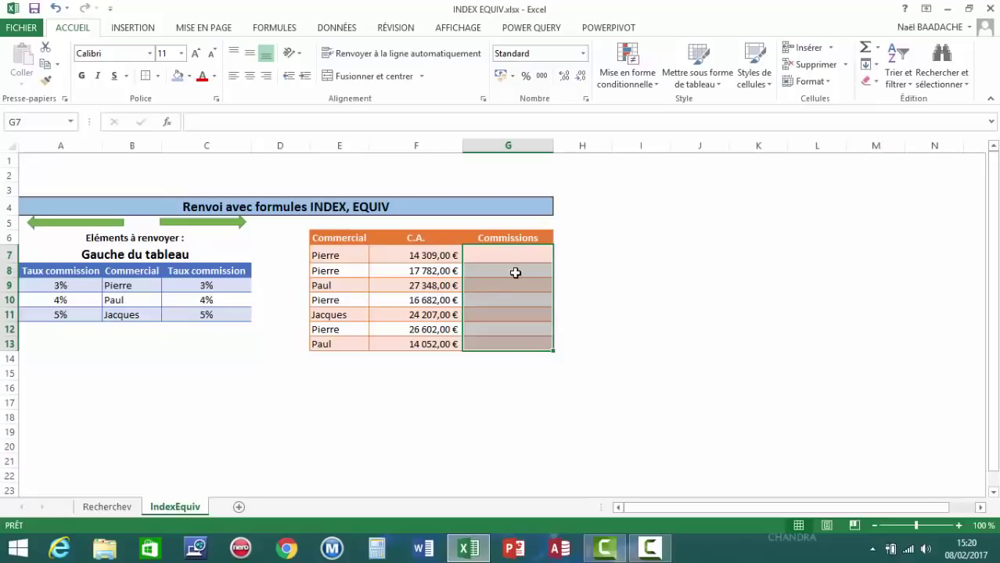
# Begin =index($A$9:$B$11;equiv(E7;$B$9:$B$11 with both ranges absolute
pyautogui.write('=')
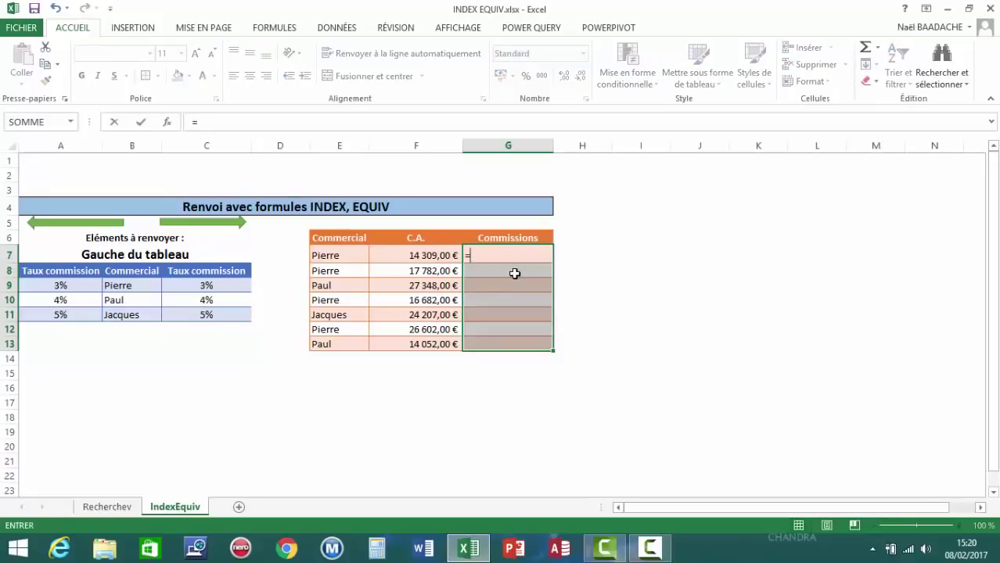
pyautogui.write('index(')
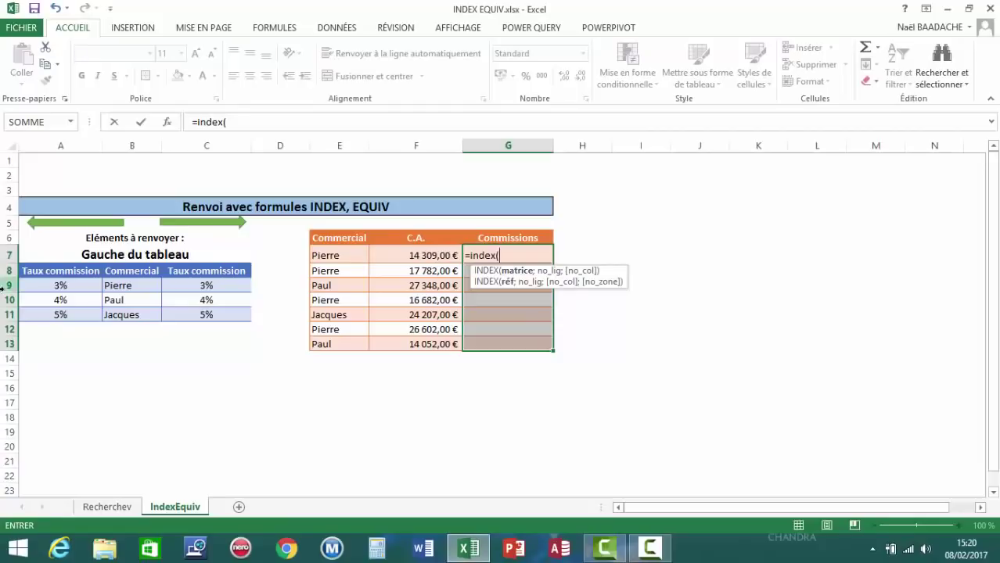
pyautogui.moveTo(41, 285); pyautogui.dragTo(129, 315)
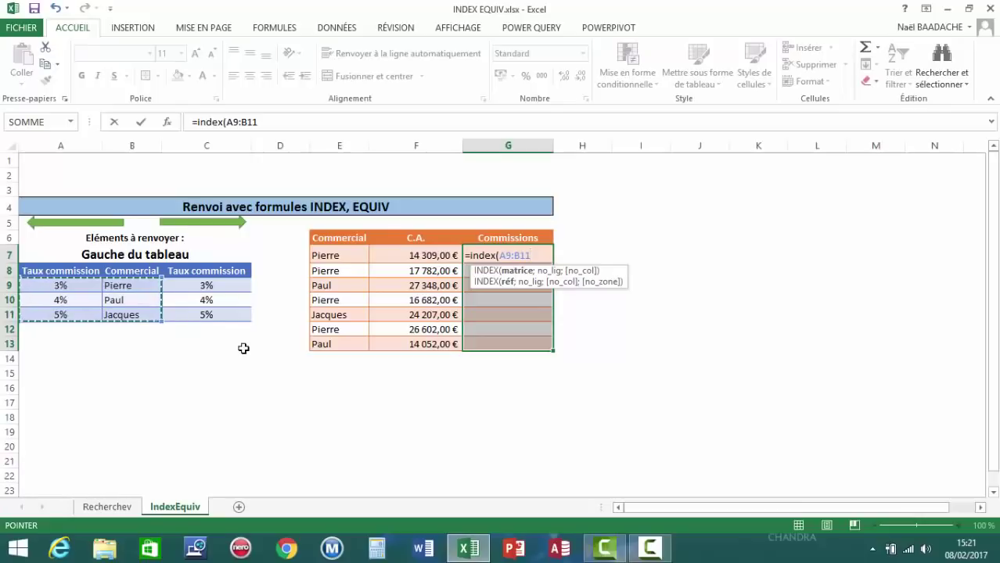
pyautogui.press('F4')
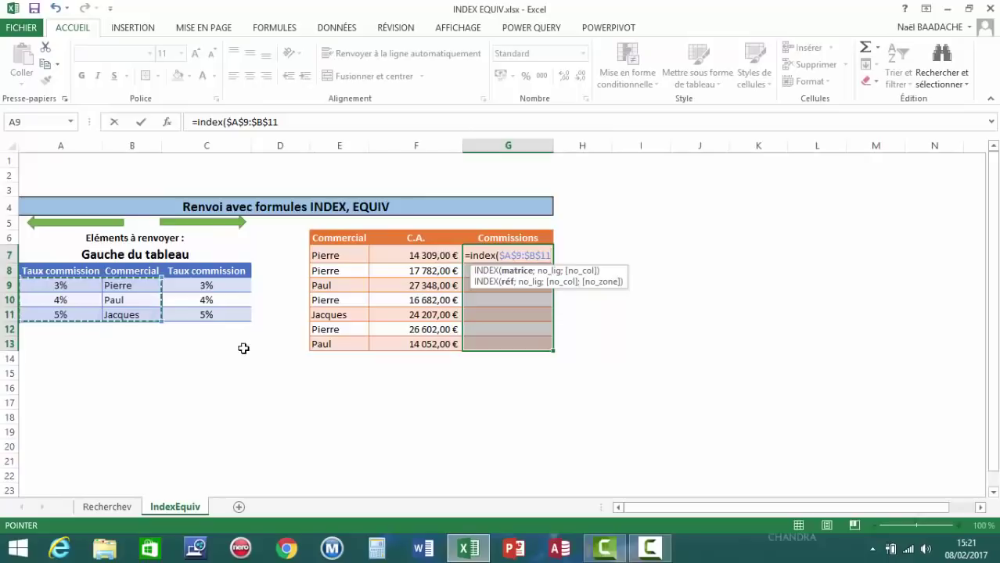
pyautogui.write(';')
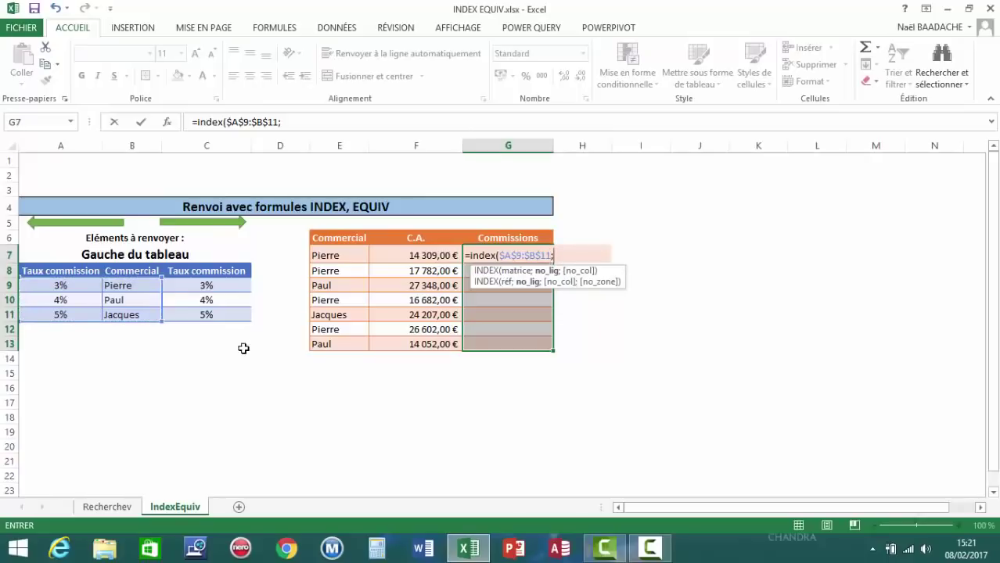
pyautogui.write('equi')
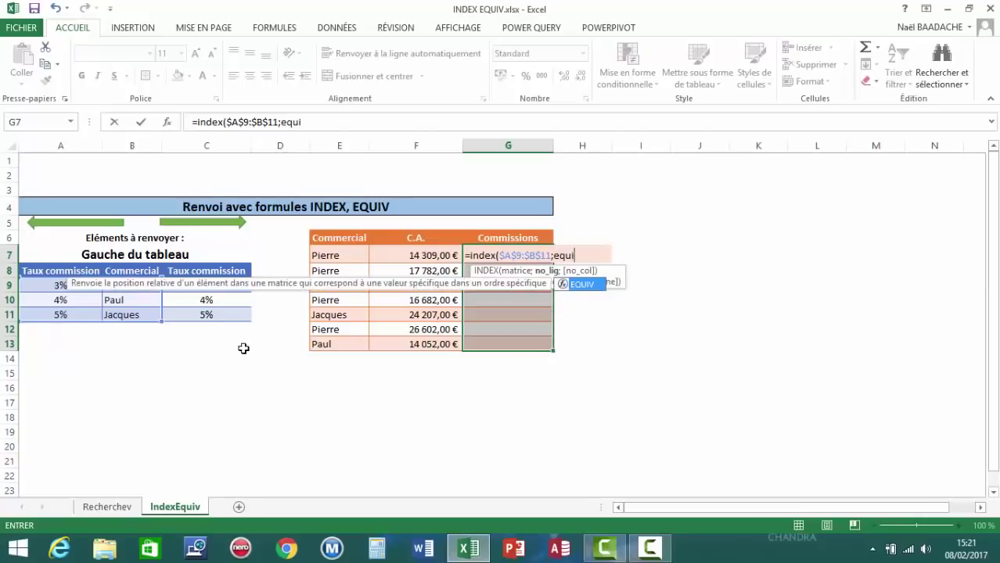
pyautogui.write('v(')
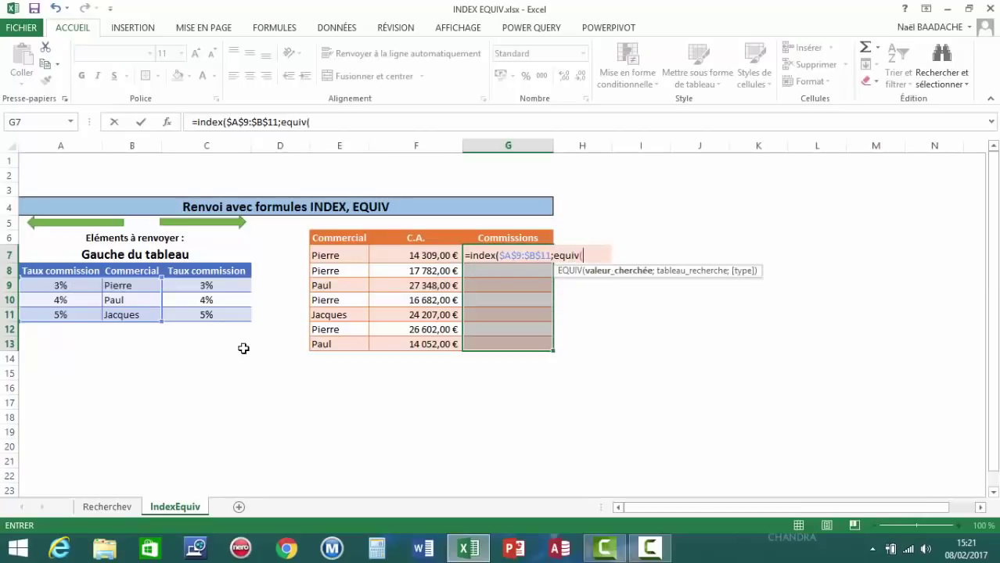
pyautogui.click(343, 257)
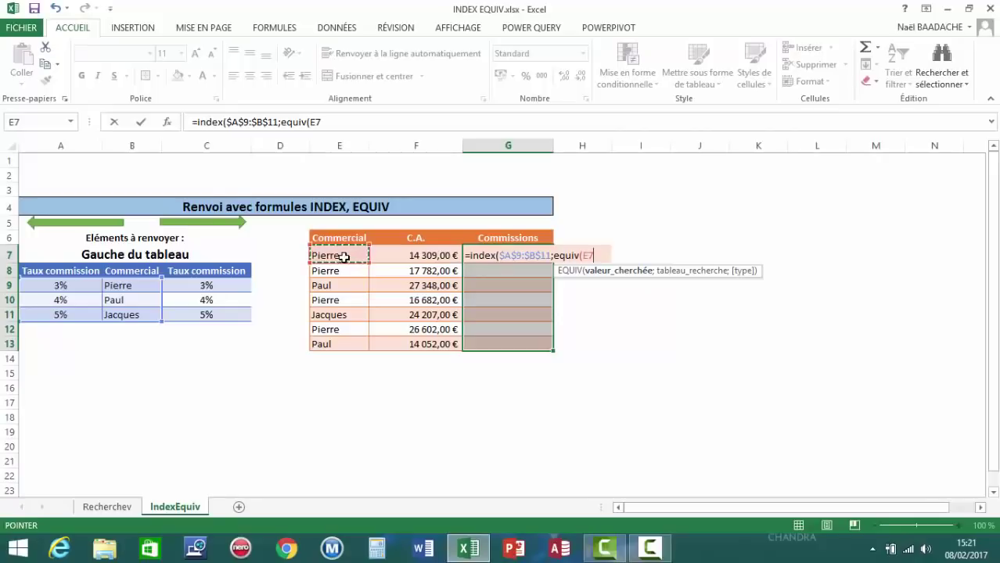
pyautogui.write(';')
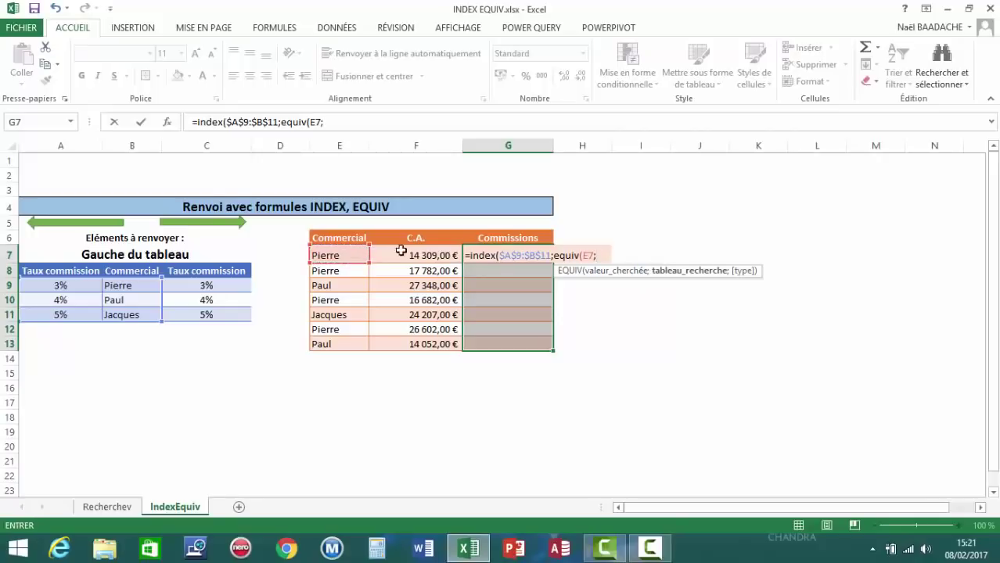
pyautogui.moveTo(125, 285); pyautogui.dragTo(123, 314)
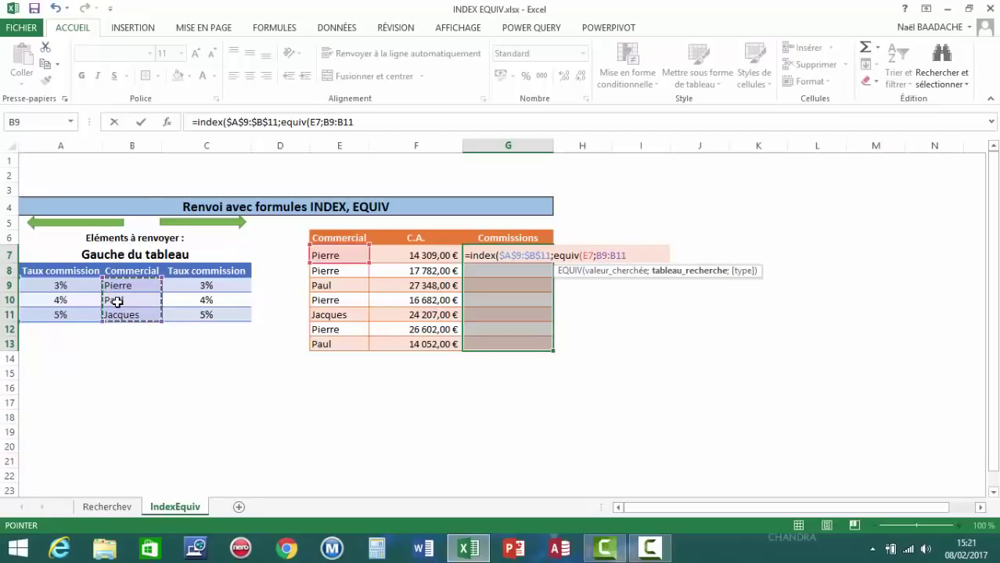
pyautogui.press('F4')
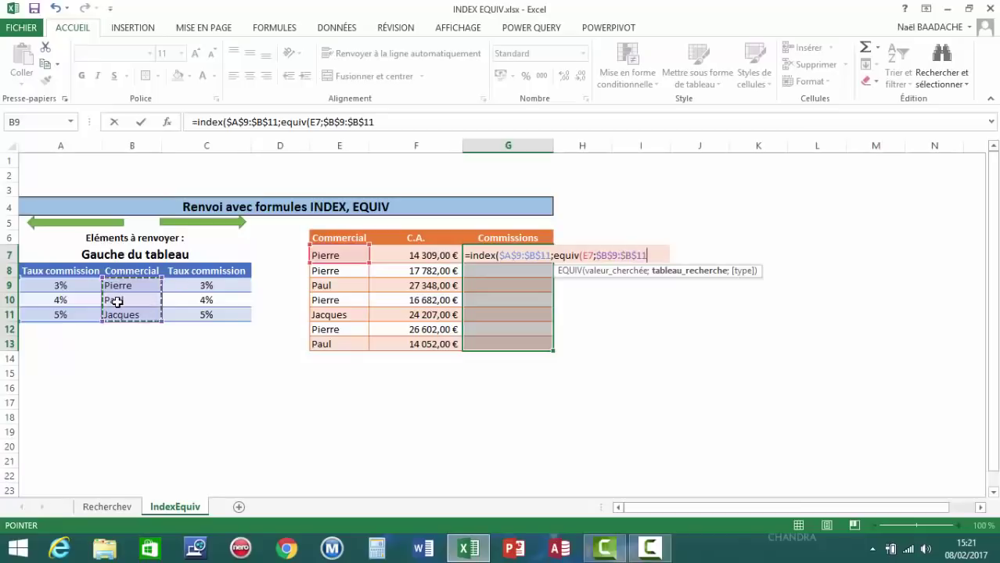
# Finish the formula with ;0);1) and multiply it by the C.A. in F7
pyautogui.write(';')
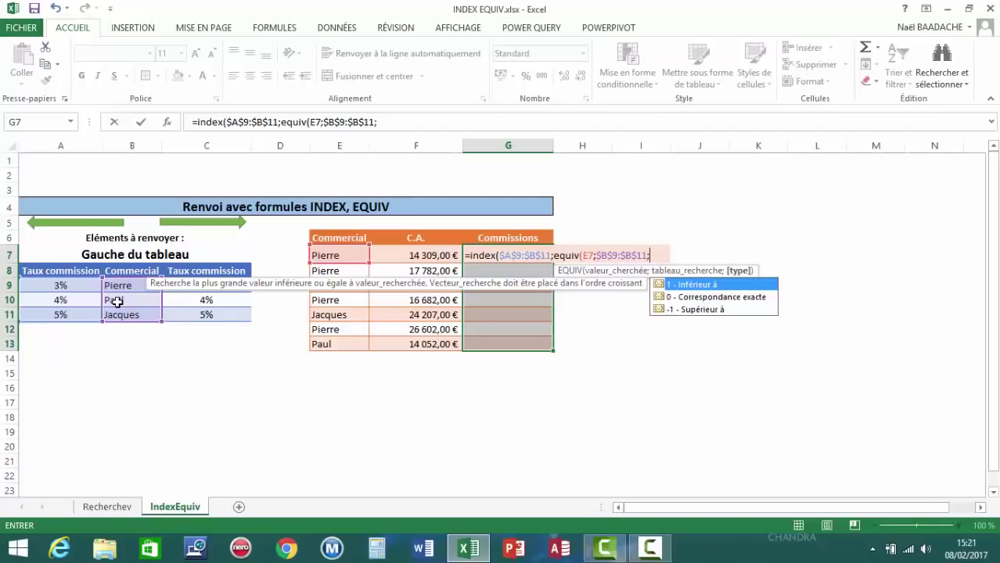
pyautogui.write('0')
pyautogui.write(')')
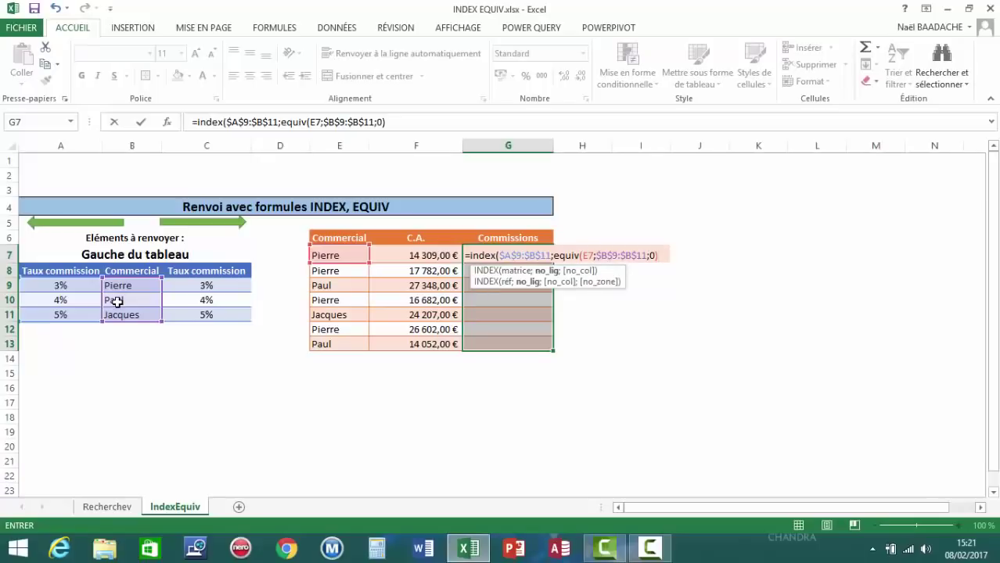
pyautogui.write(';1')
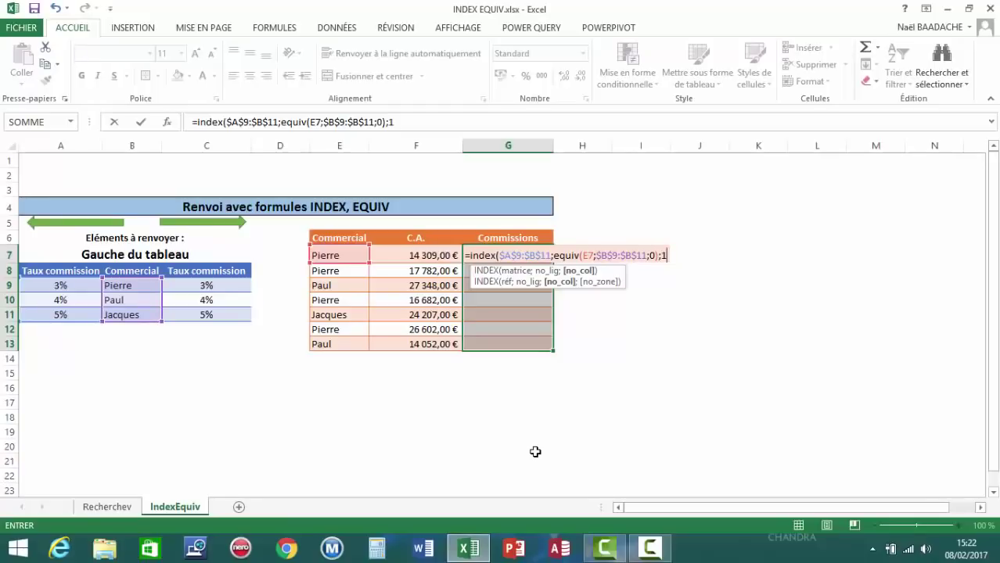
pyautogui.write(')*')
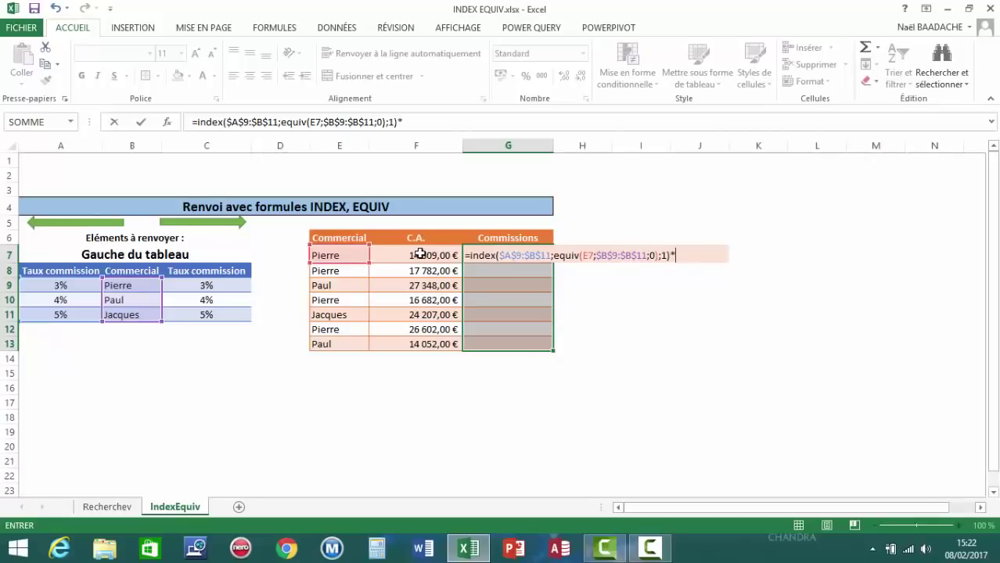
pyautogui.click(420, 254)
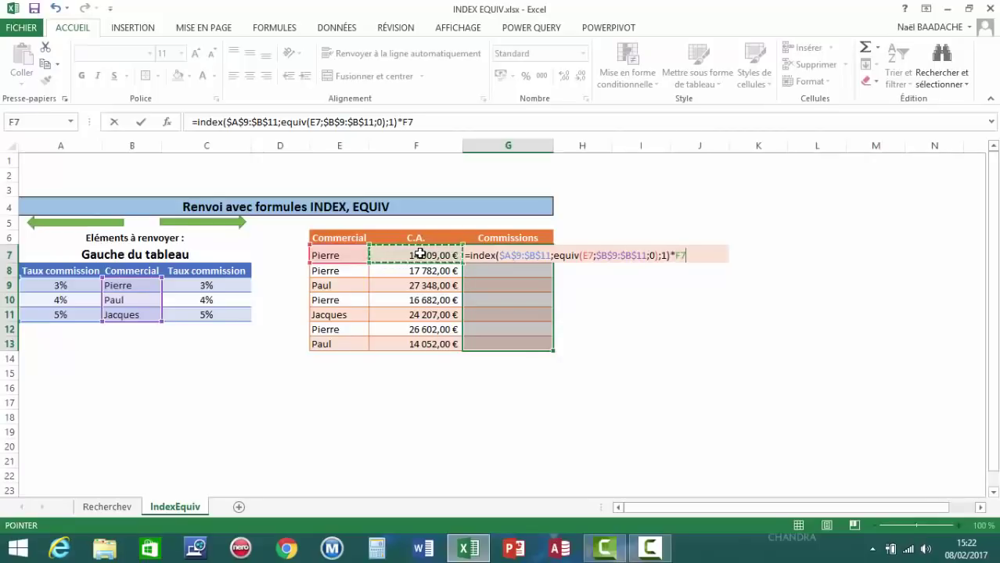
pyautogui.hotkey('ctrl', 'Return')
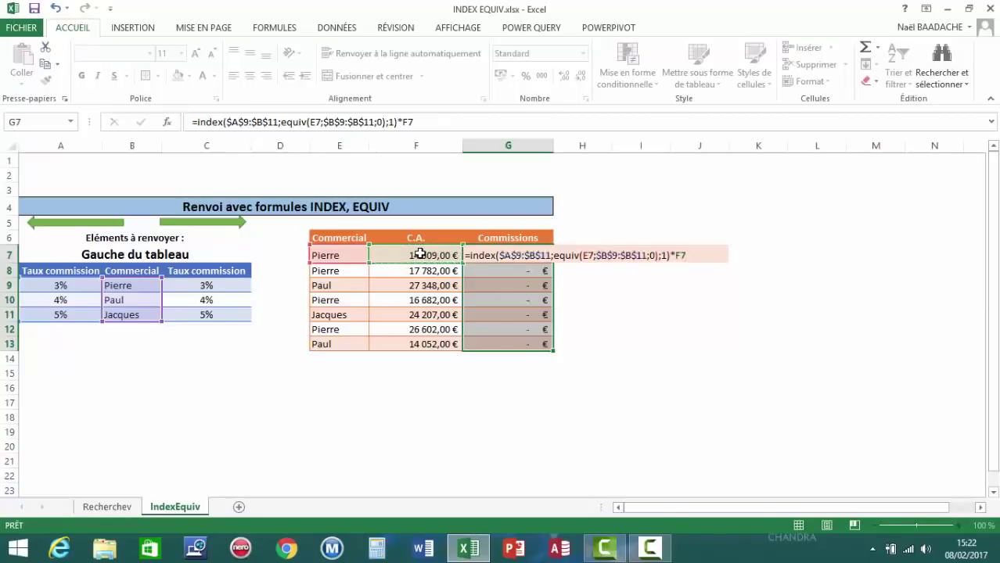
pyautogui.click(522, 300)
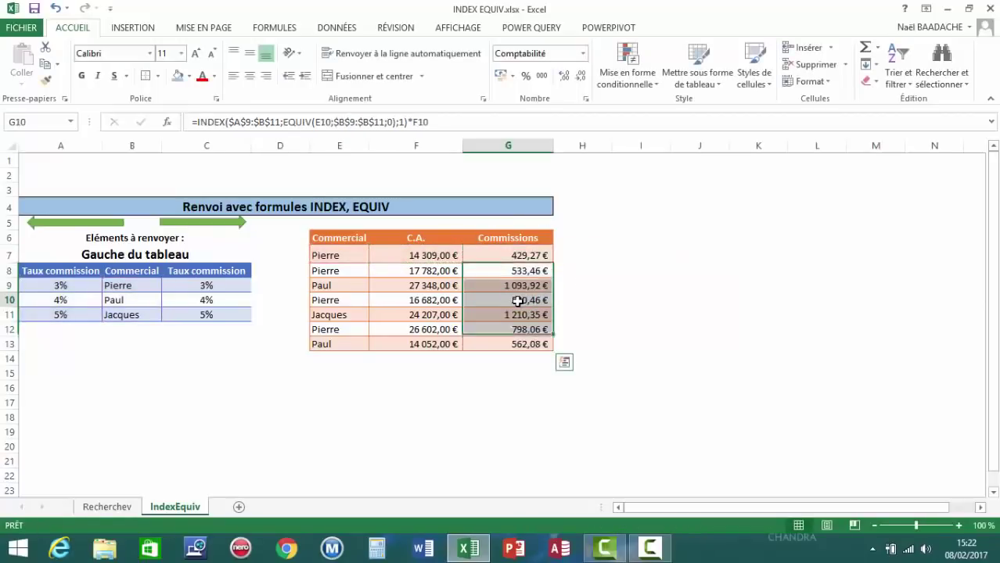
pyautogui.click(505, 259)
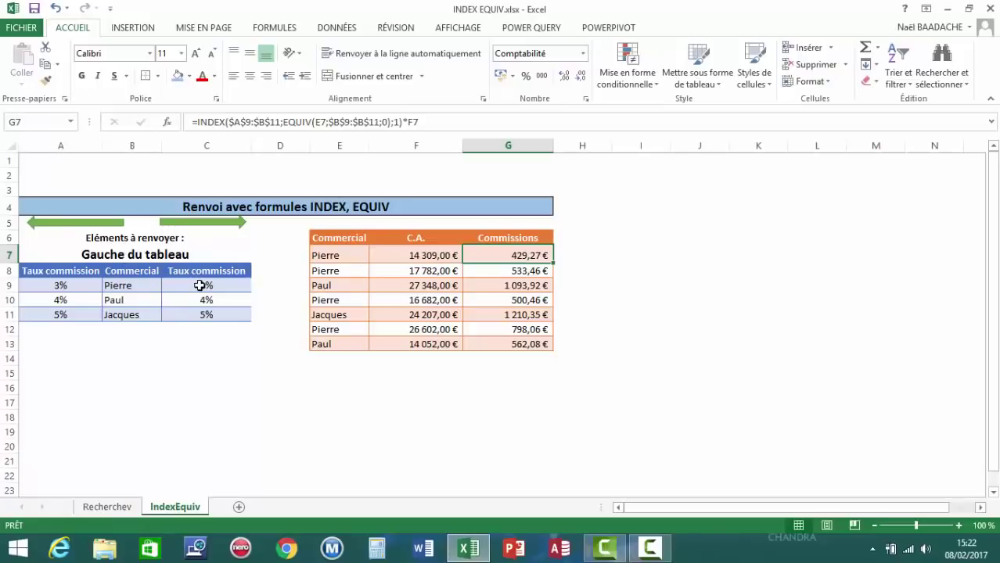
pyautogui.click(200, 286)
pyautogui.click(480, 257)
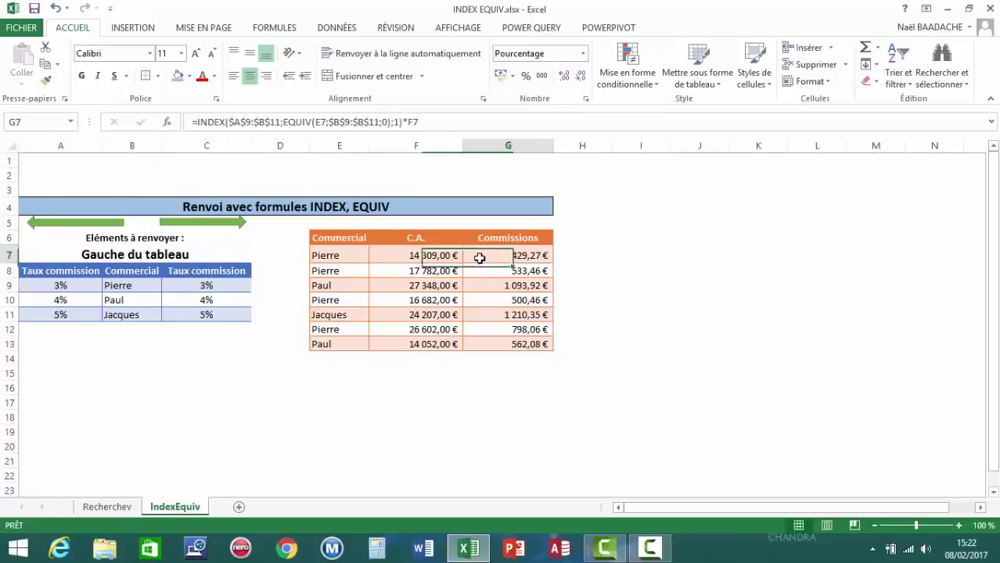
pyautogui.moveTo(479, 258); pyautogui.dragTo(480, 342)
# Clear G7:G13 and start =index($B$9:$C$11;equiv( using the right-hand rate table
pyautogui.press('Delete')
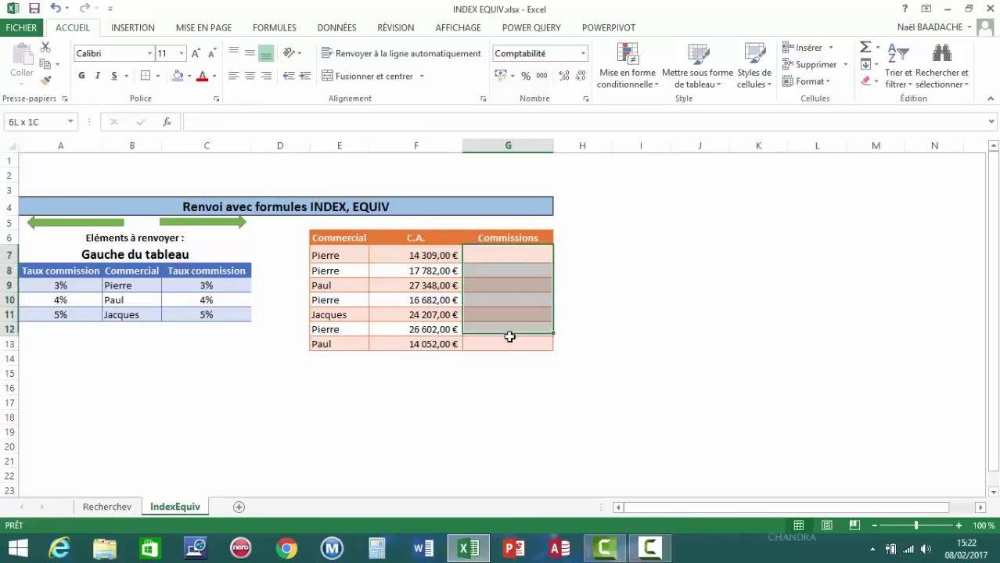
pyautogui.moveTo(508, 264); pyautogui.dragTo(509, 338)
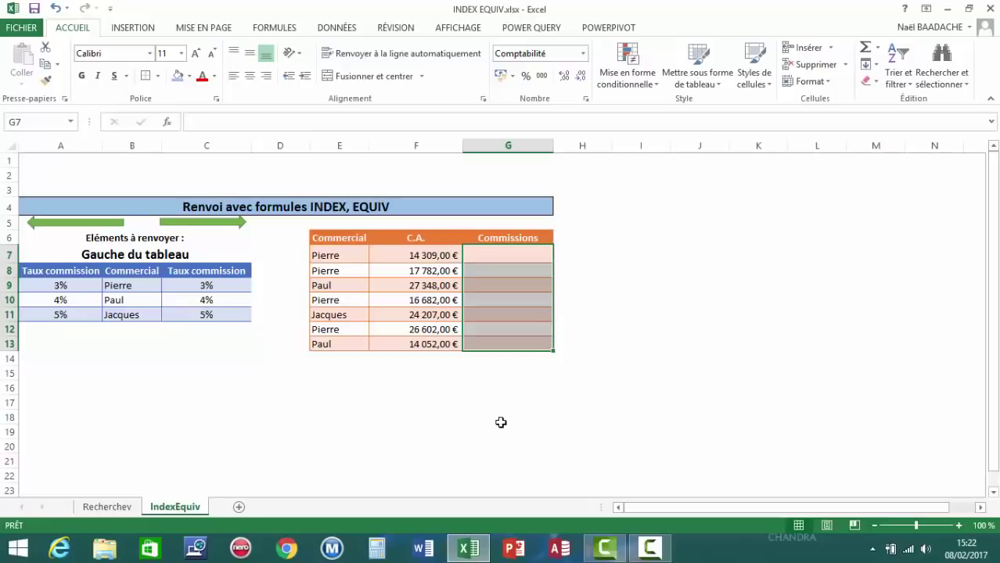
pyautogui.write('=ind')
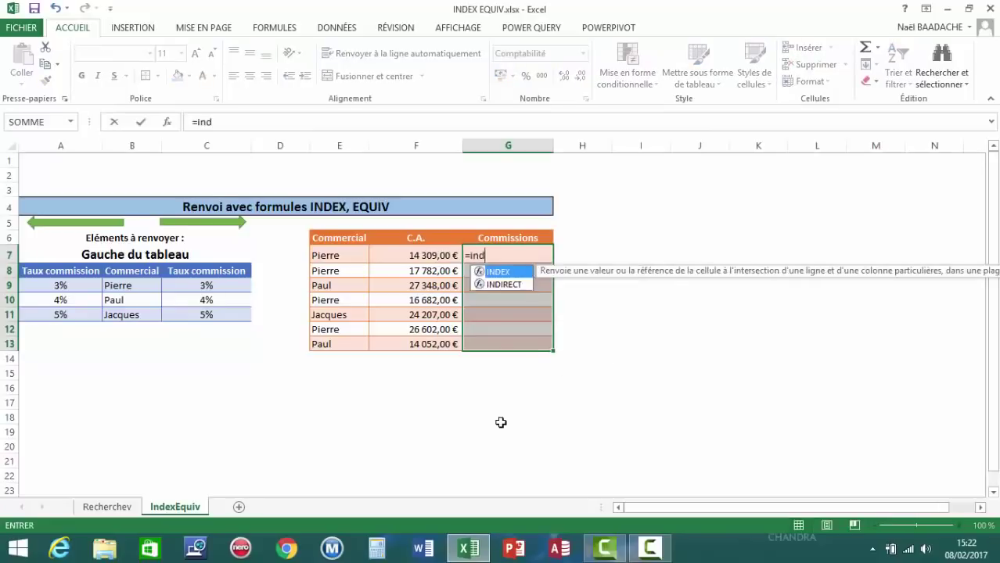
pyautogui.write('ex(')
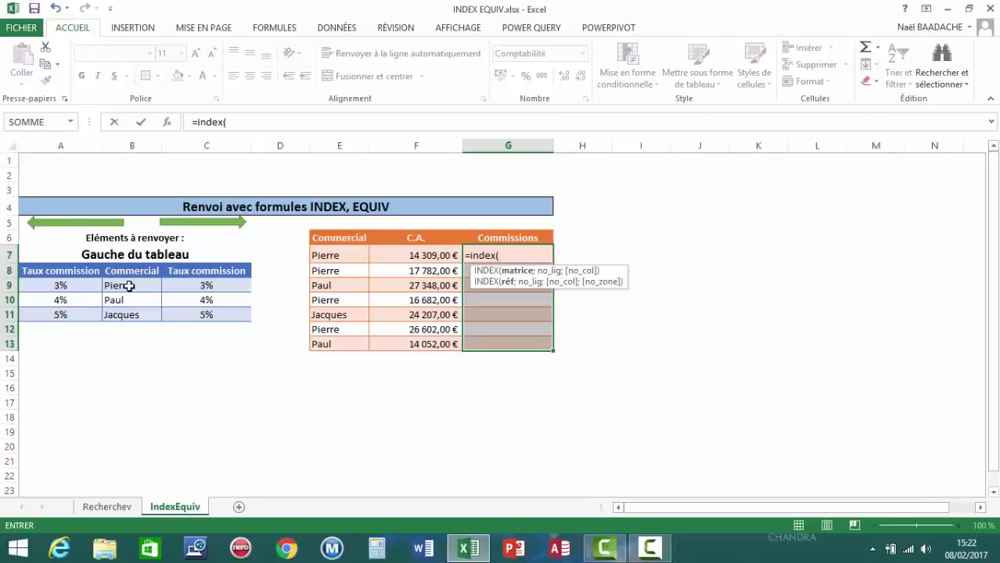
pyautogui.moveTo(59, 287)
pyautogui.mouseDown()
pyautogui.moveTo(98, 313)
pyautogui.moveTo(207, 315)
pyautogui.mouseUp()
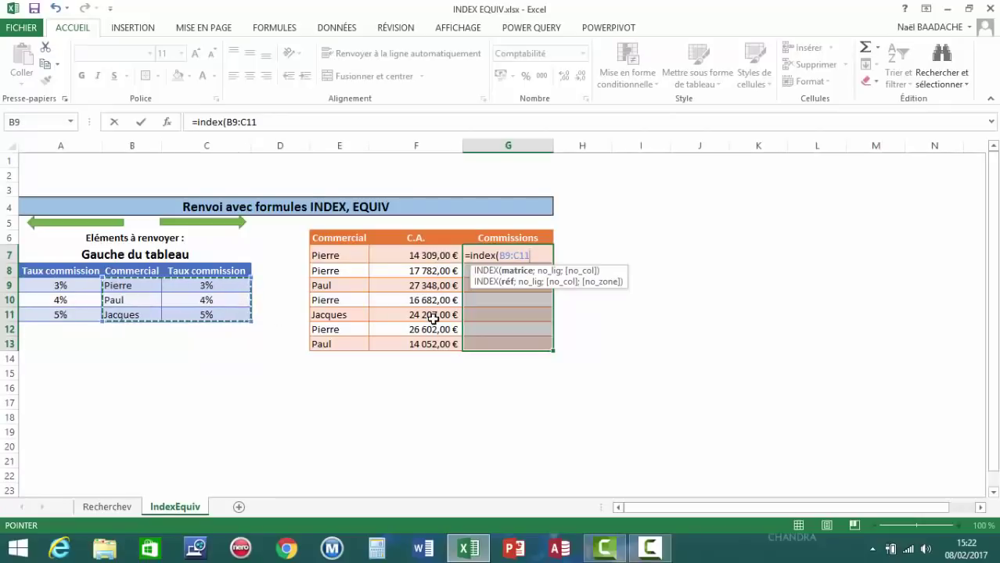
pyautogui.press('F4')
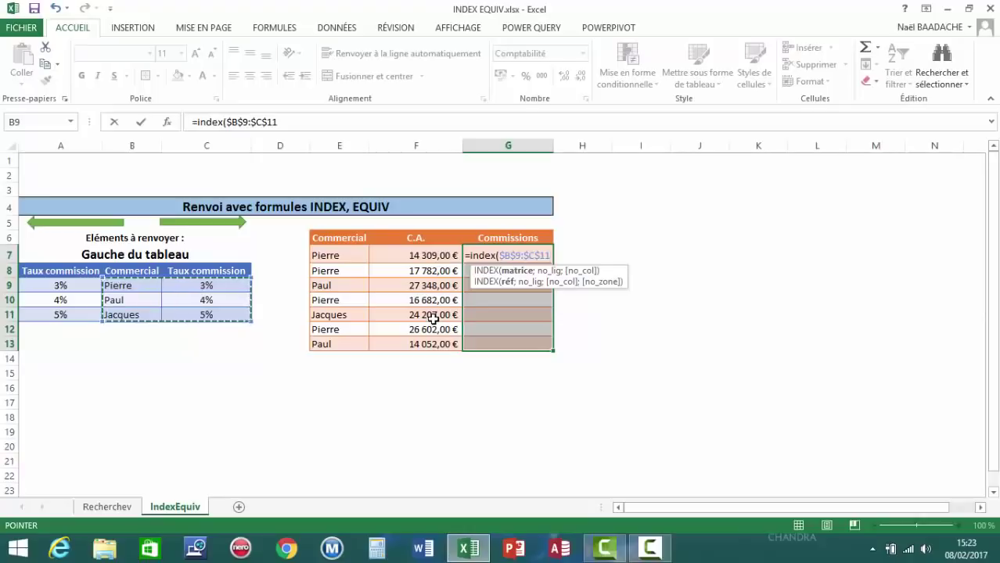
pyautogui.write(';e')
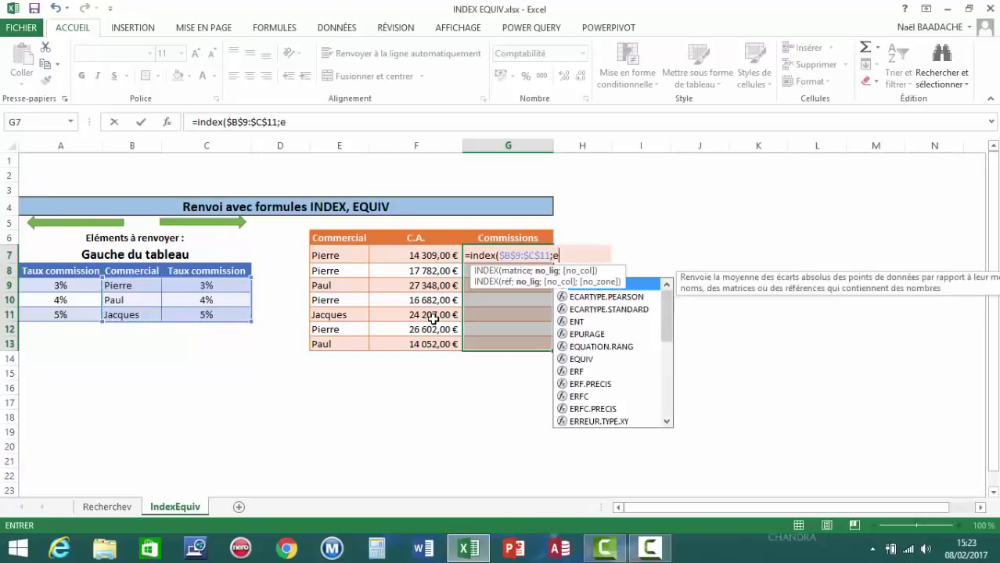
pyautogui.write('quiv(')
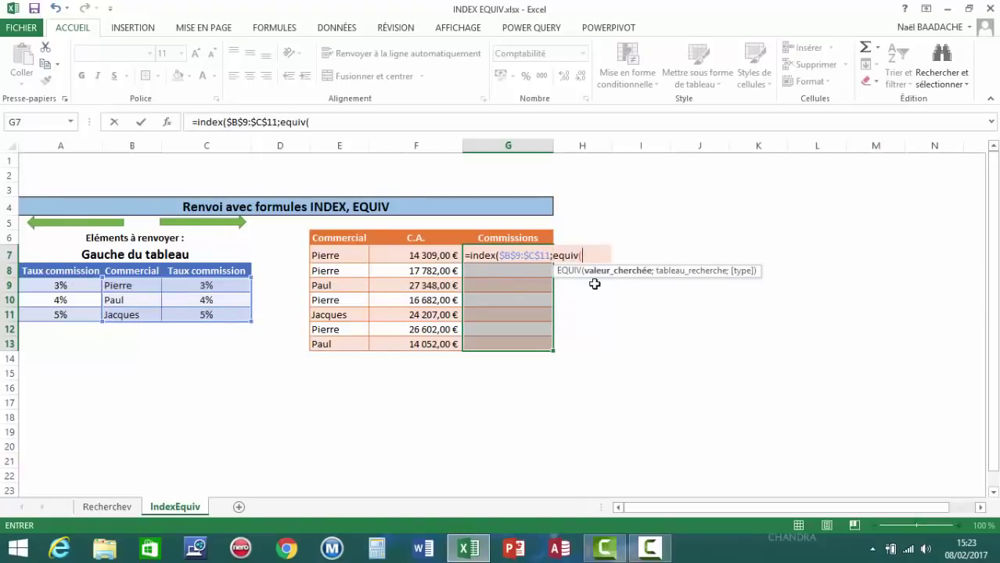
# Complete =INDEX($B$9:$C$11;EQUIV(E7;$B$9:$B$11;0);2)*F7 and fill it into G7:G13
pyautogui.click(345, 257)
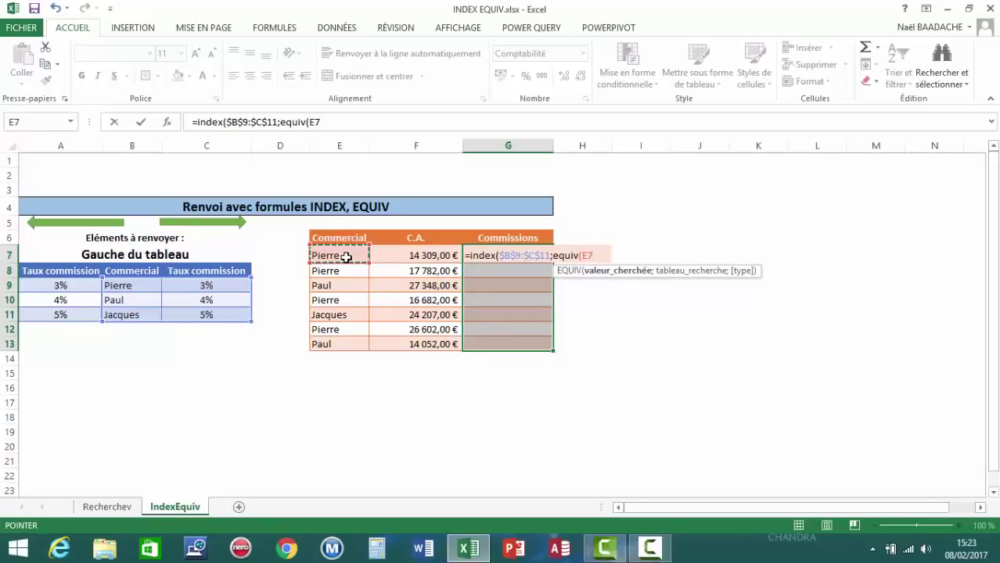
pyautogui.write(';')
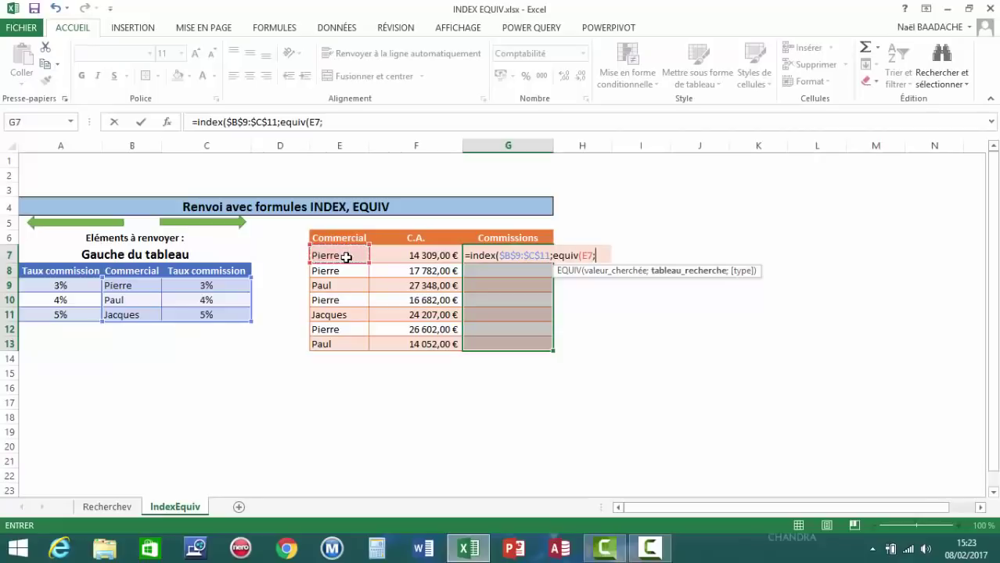
pyautogui.moveTo(138, 285); pyautogui.dragTo(137, 317)
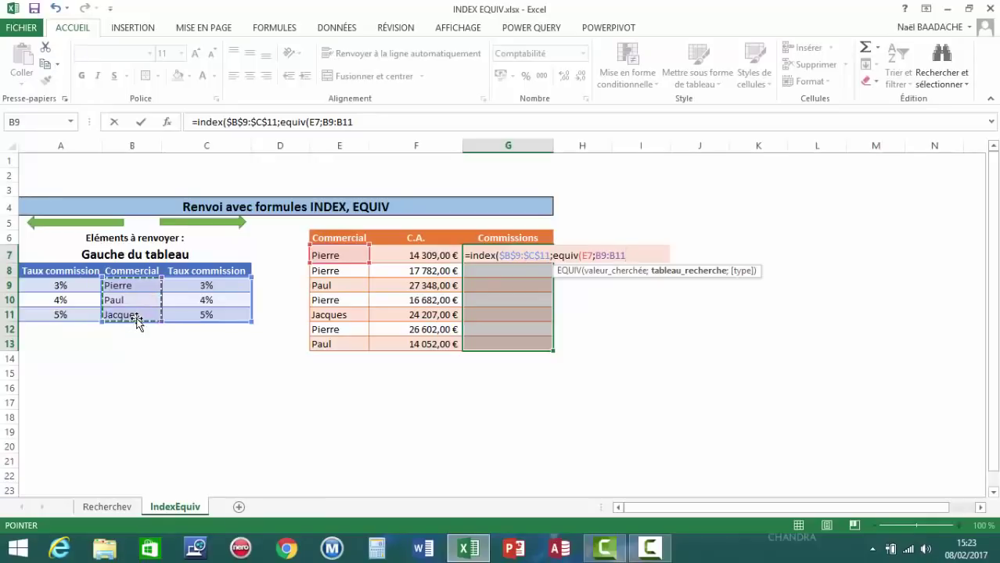
pyautogui.press('F4')
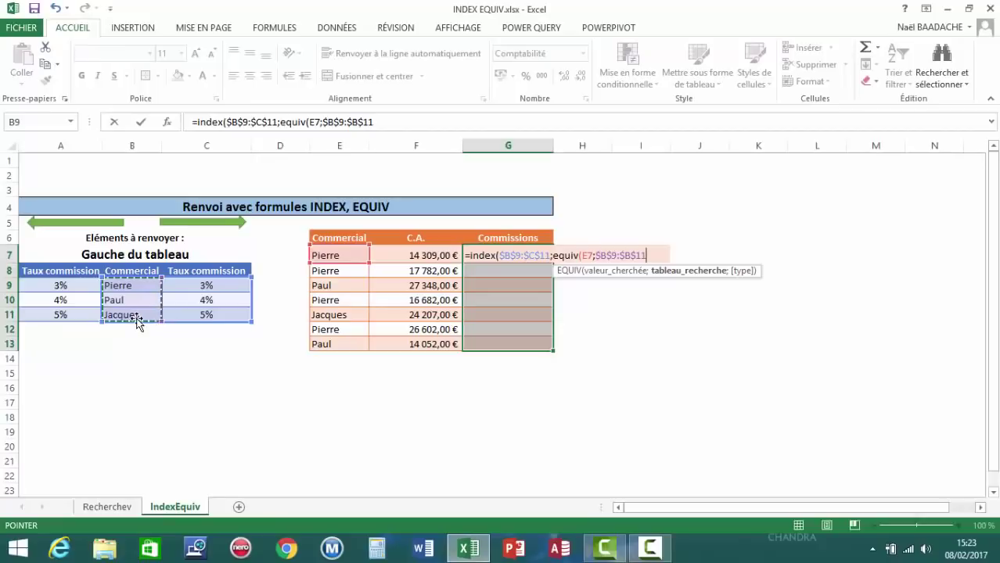
pyautogui.write(';')
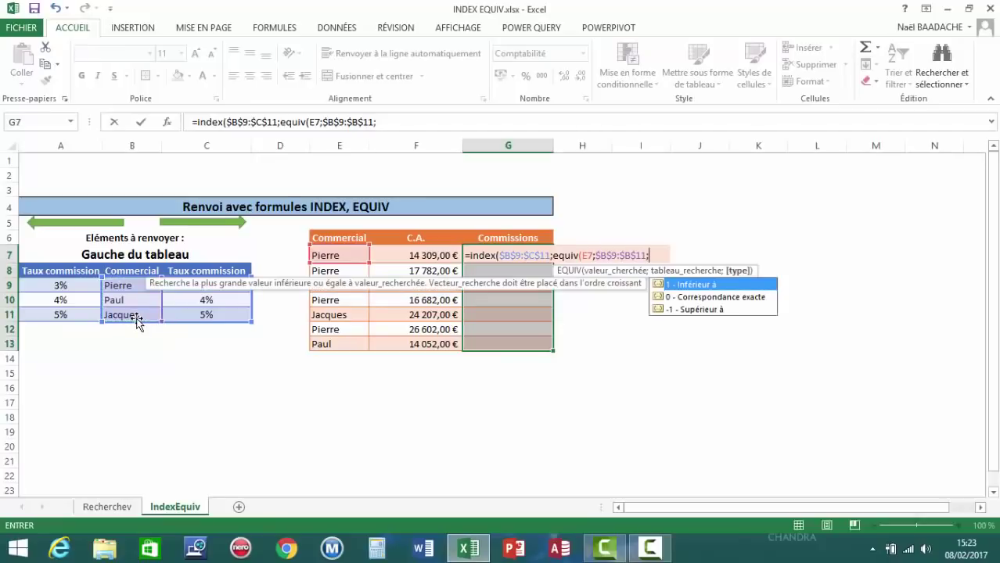
pyautogui.write('0')
pyautogui.write(')')
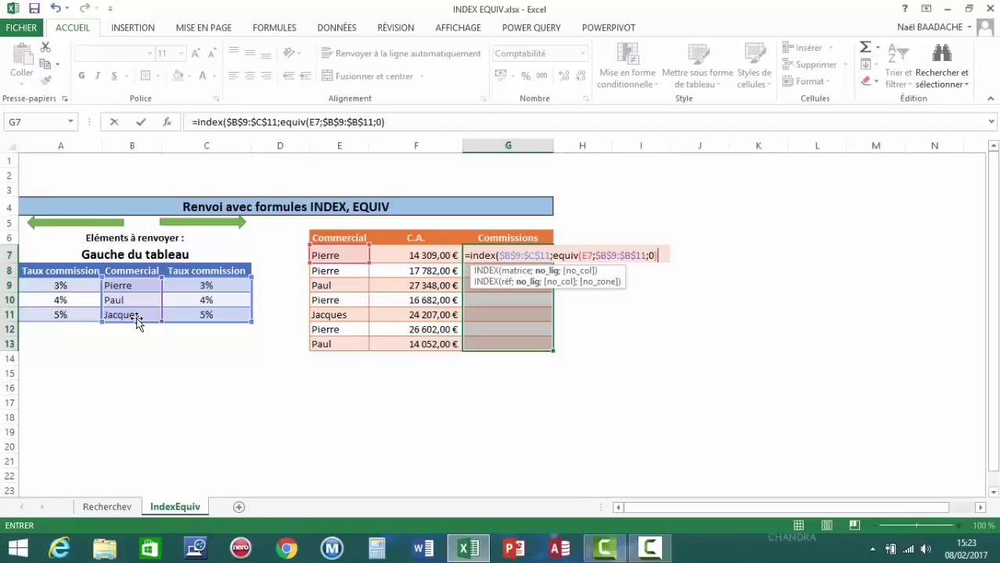
pyautogui.write(';2')
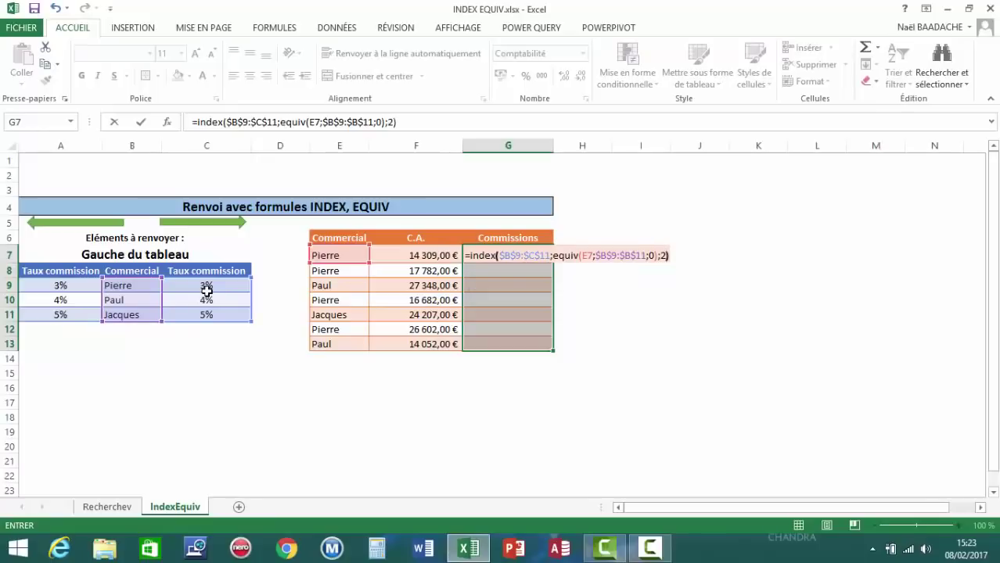
pyautogui.write('*')
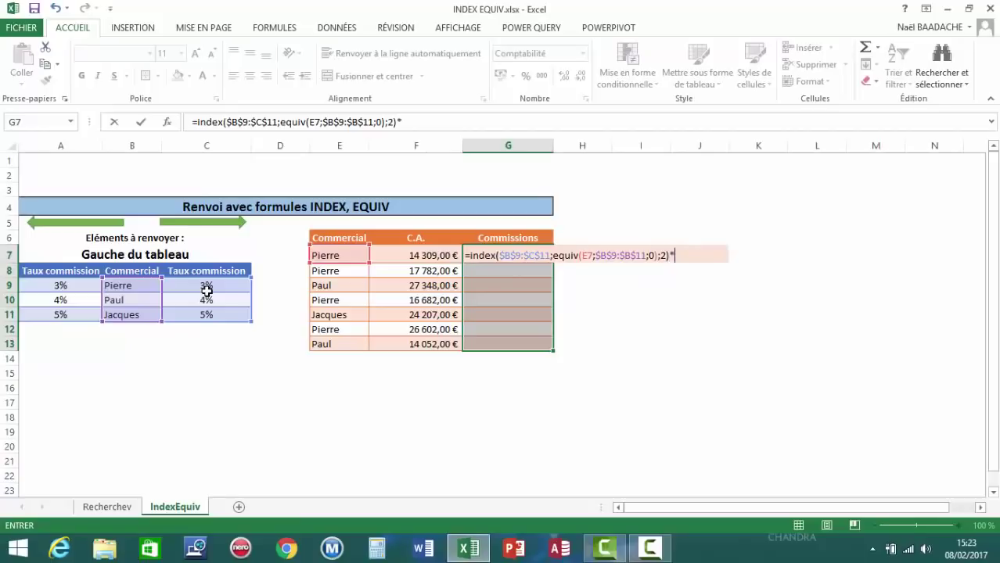
pyautogui.click(434, 256)
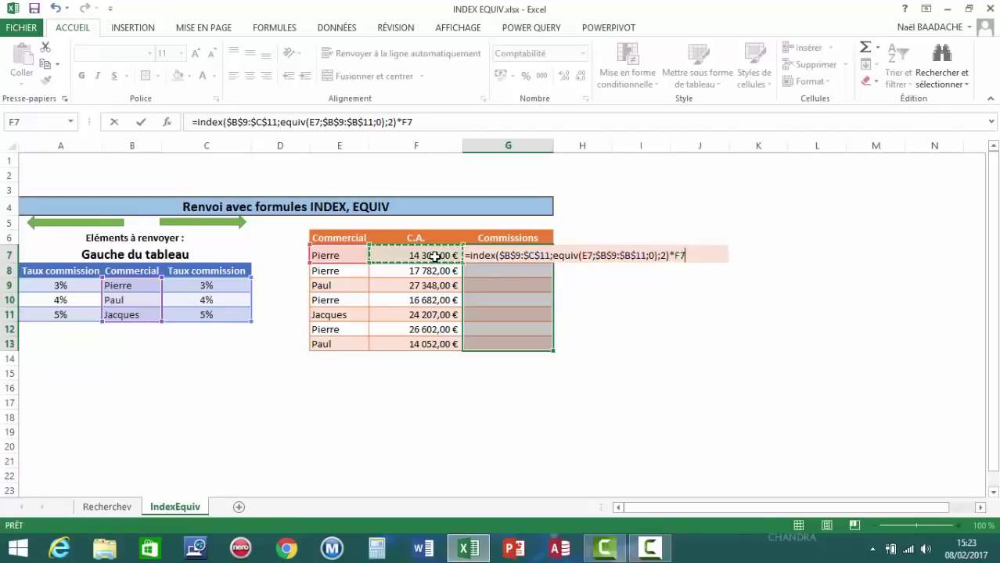
pyautogui.hotkey('ctrl', 'Return')
pyautogui.click(516, 299)
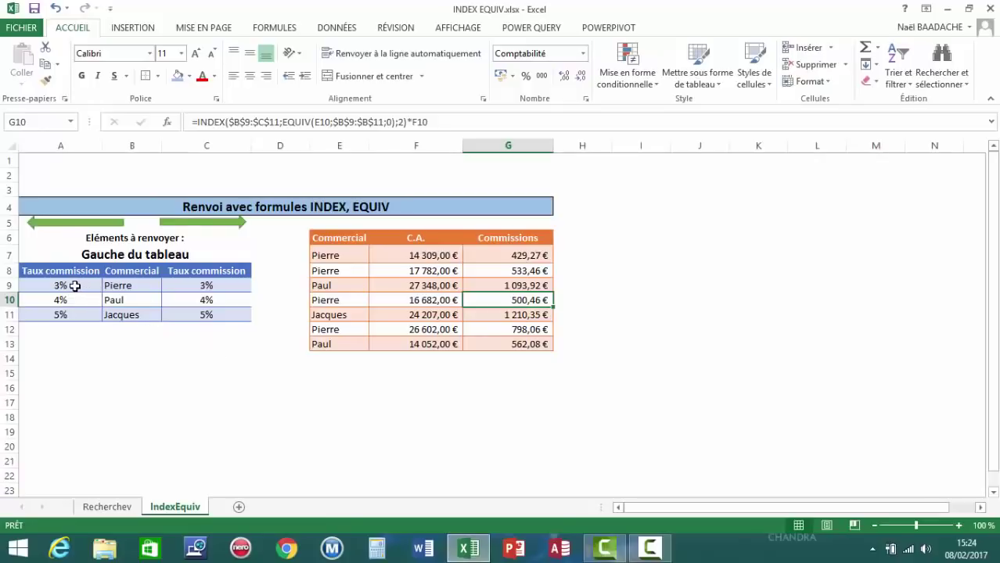
pyautogui.moveTo(75, 286); pyautogui.dragTo(74, 314)
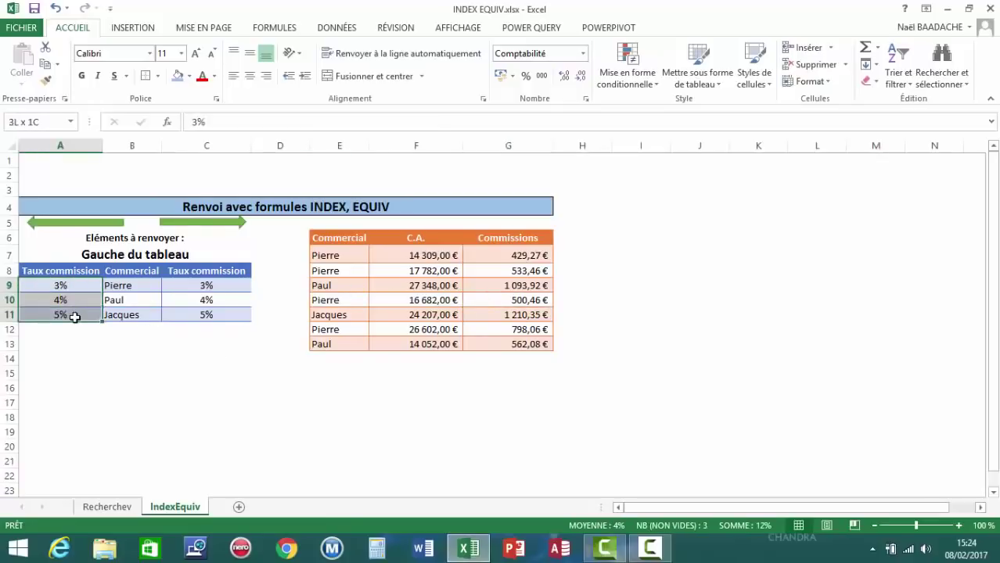
pyautogui.moveTo(205, 286); pyautogui.dragTo(205, 314)
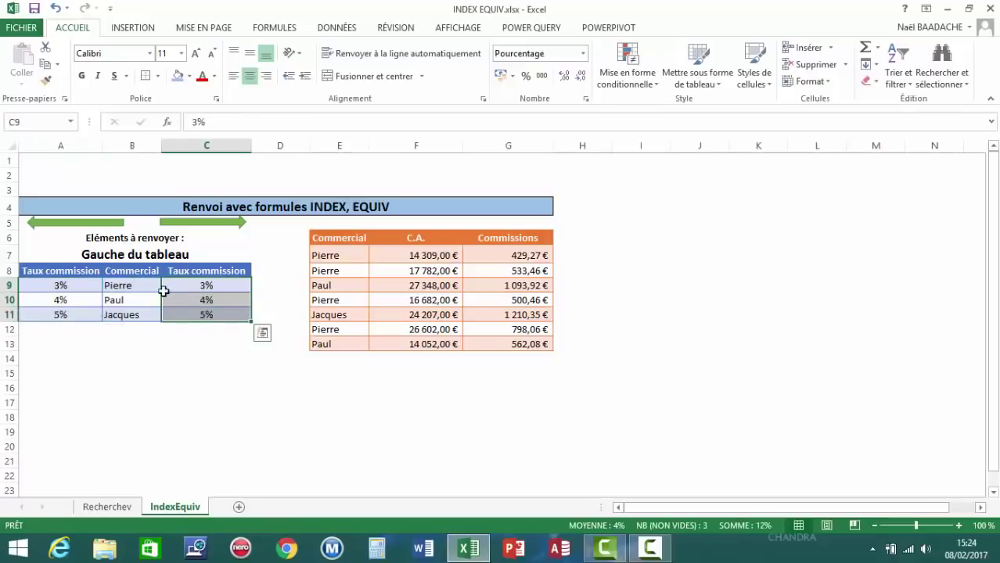
pyautogui.keyDown('ctrl'); pyautogui.click(79, 281); pyautogui.keyUp('ctrl')
pyautogui.moveTo(80, 281); pyautogui.dragTo(73, 313)
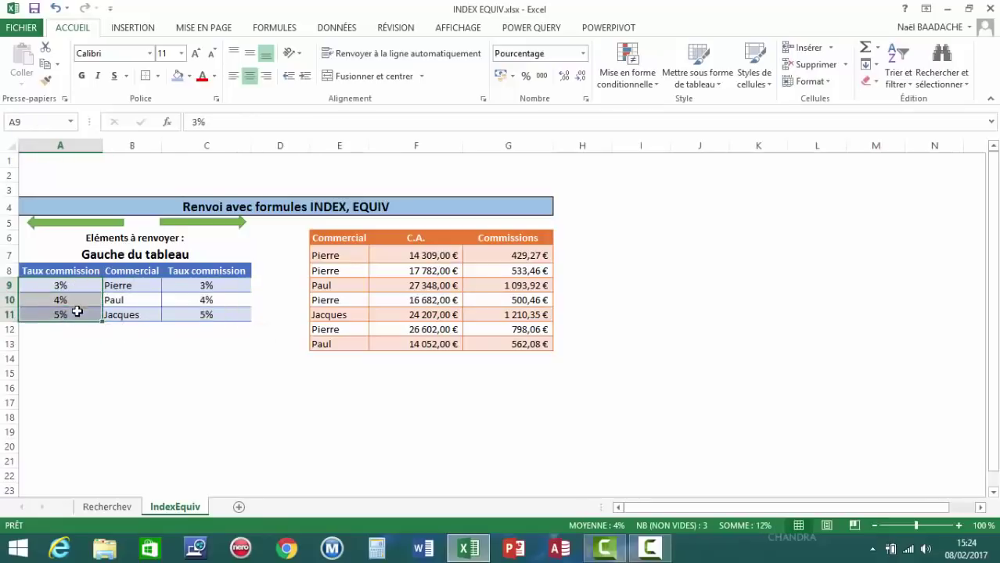
pyautogui.click(62, 377)
pyautogui.click(270, 389)
pyautogui.click(736, 330)
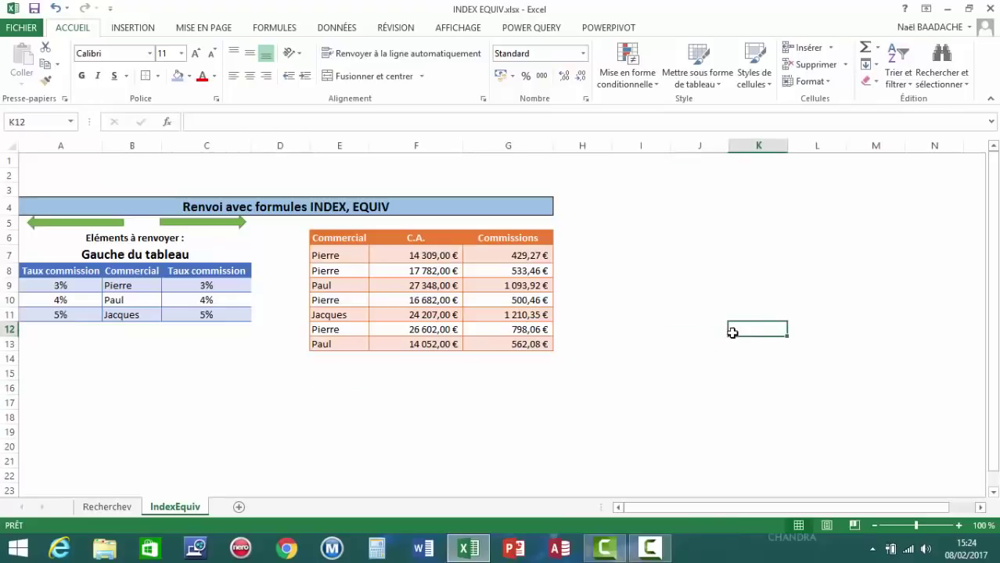